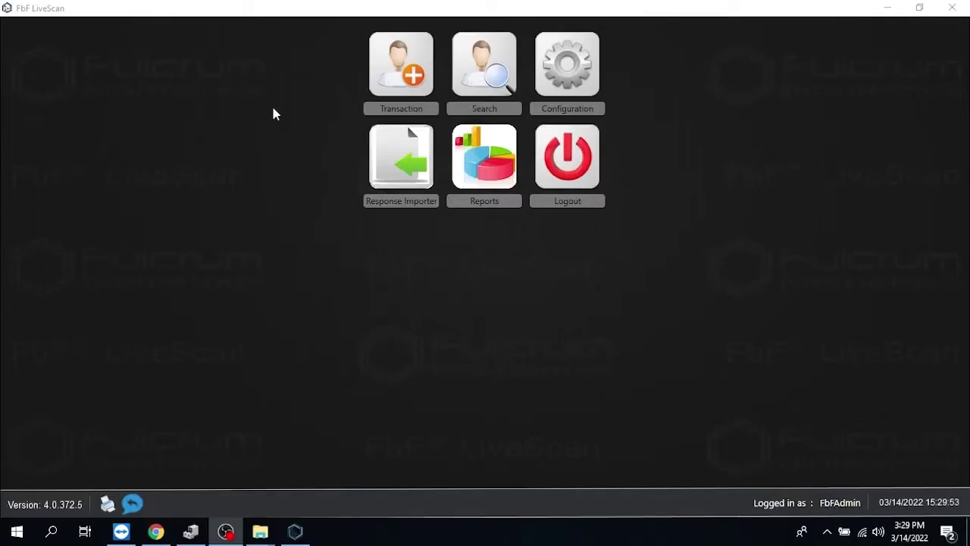
Start a new NFUF record and review the Sex, Eye Color and Hair Color options without choosing.
{"action": "left_click", "coordinate": [399, 64]}
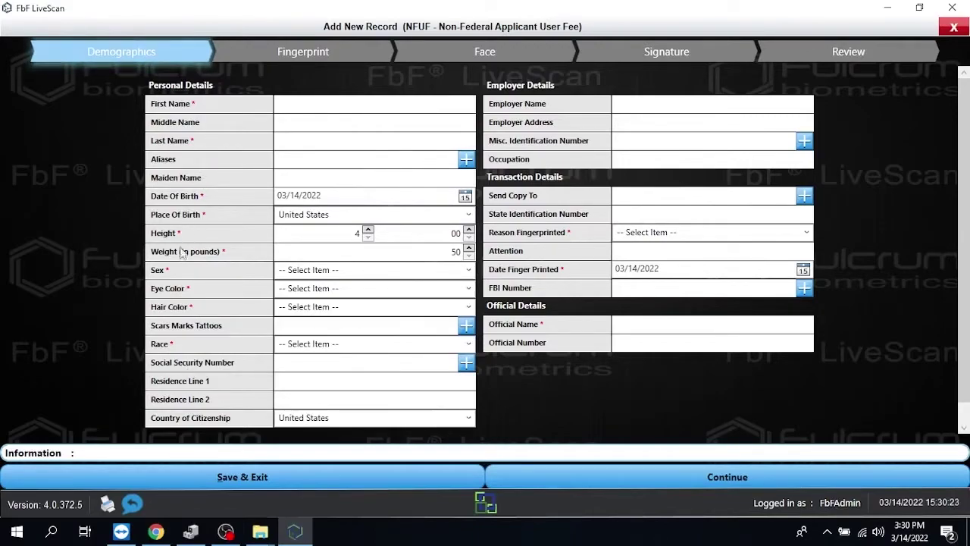
{"action": "left_click", "coordinate": [469, 272]}
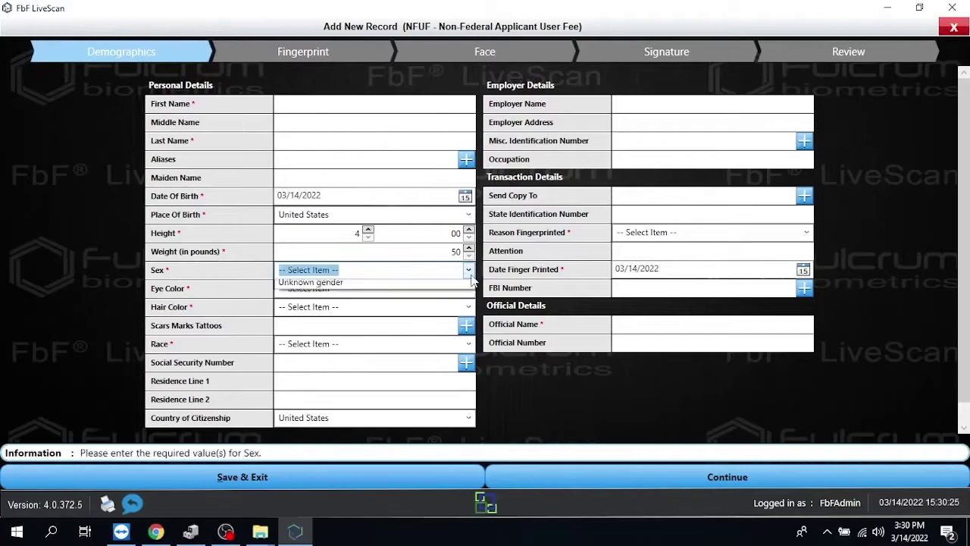
{"action": "left_click", "coordinate": [471, 280]}
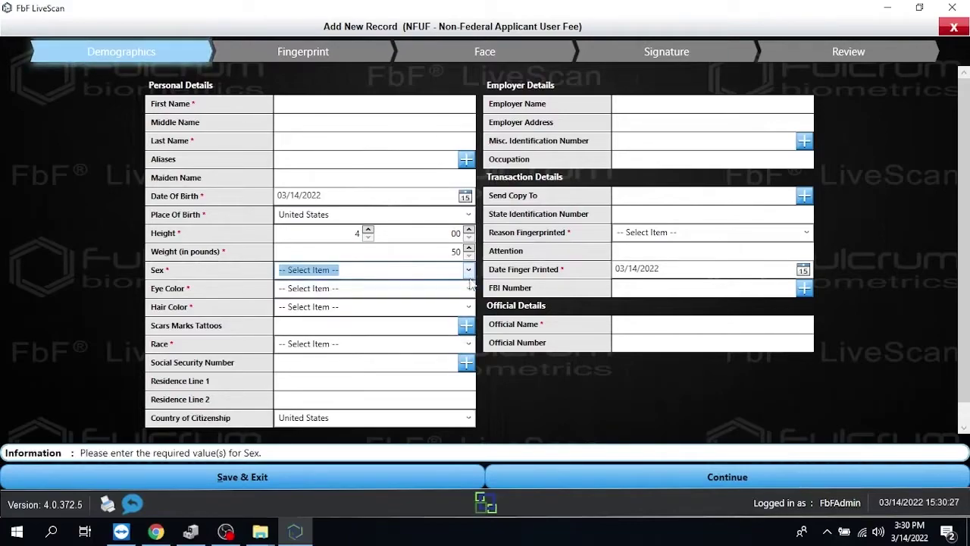
{"action": "left_click", "coordinate": [469, 290]}
{"action": "left_click", "coordinate": [469, 306]}
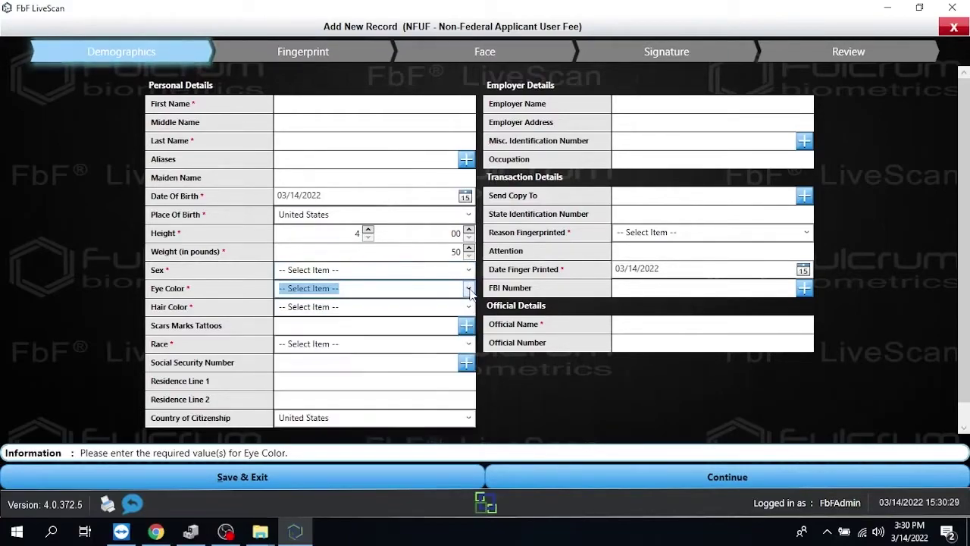
{"action": "left_click", "coordinate": [468, 307]}
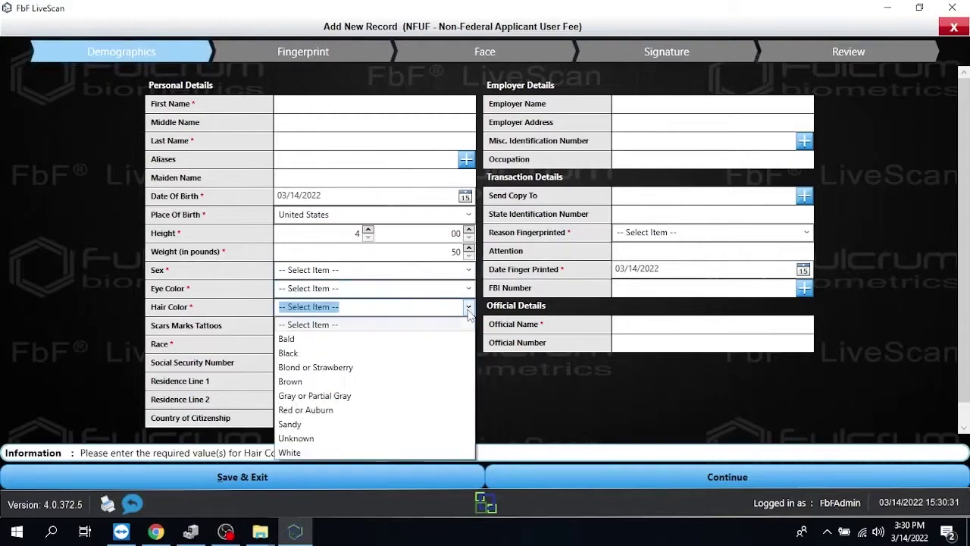
{"action": "left_click", "coordinate": [469, 307]}
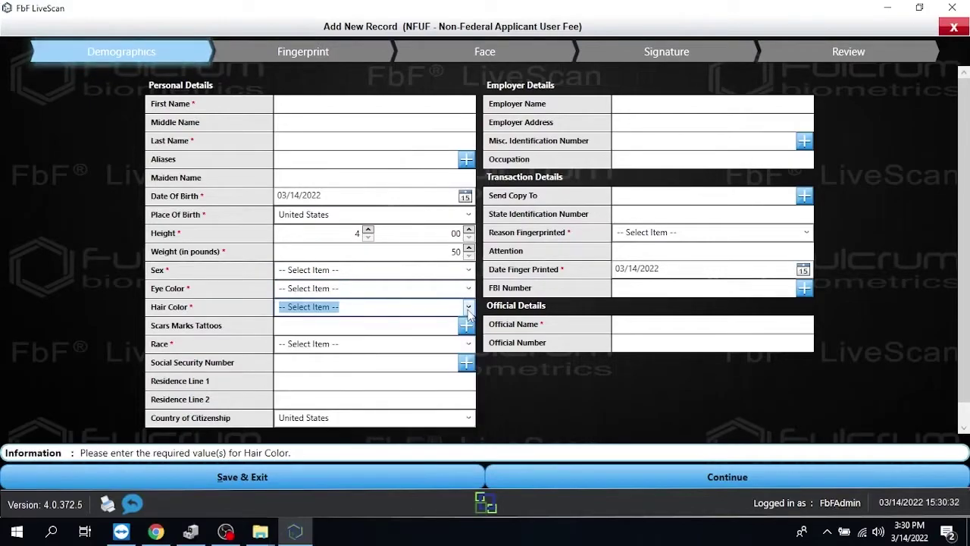
Enter the applicant's first and last name.
{"action": "left_click", "coordinate": [292, 104]}
{"action": "type", "text": "Phillip"}
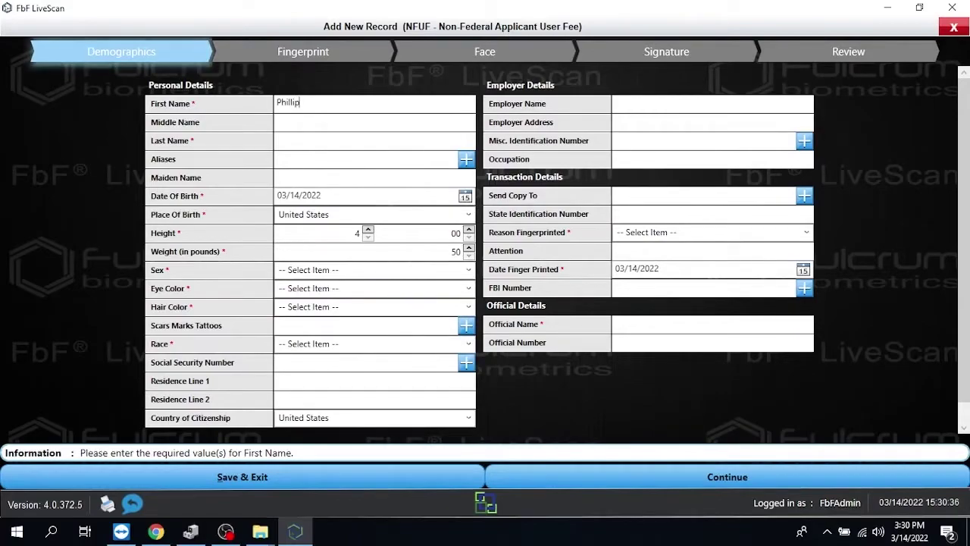
{"action": "left_click", "coordinate": [295, 141]}
{"action": "type", "text": "Moore"}
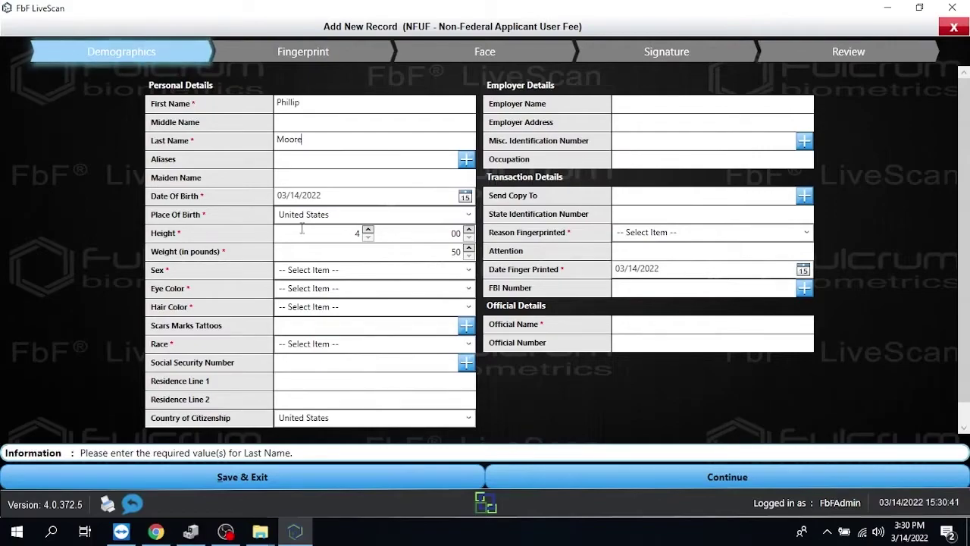
Set Sex to Male, Eye Color Black, Hair Color Bald and Race Caucasian.
{"action": "key", "text": "Tab"}
{"action": "key", "text": "Tab"}
{"action": "key", "text": "Tab"}
{"action": "key", "text": "Tab"}
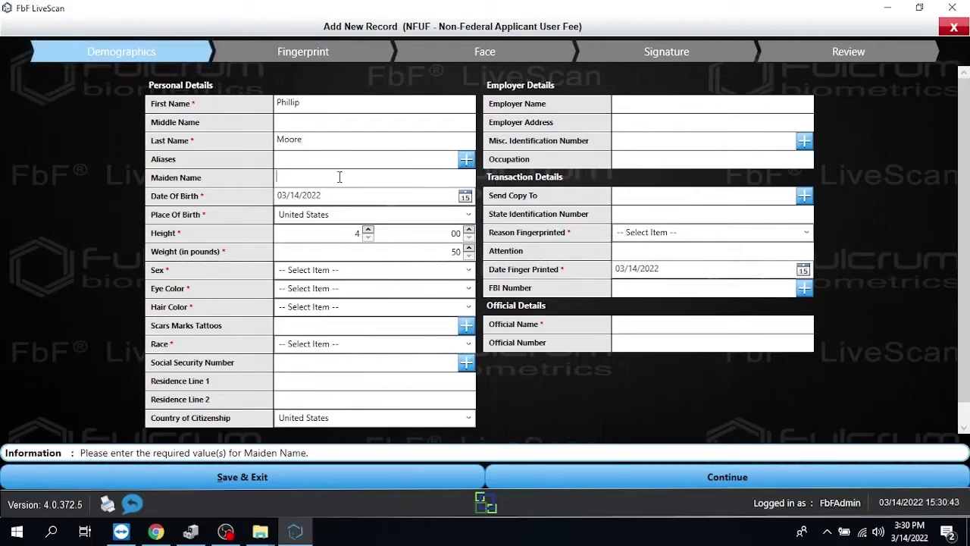
{"action": "key", "text": "Tab"}
{"action": "key", "text": "Tab"}
{"action": "key", "text": "Tab"}
{"action": "key", "text": "Tab"}
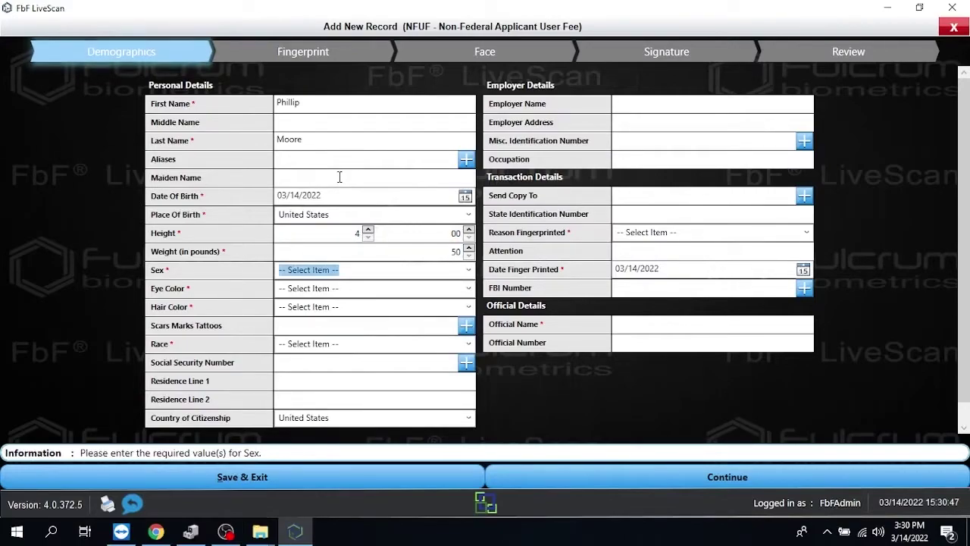
{"action": "type", "text": "Male"}
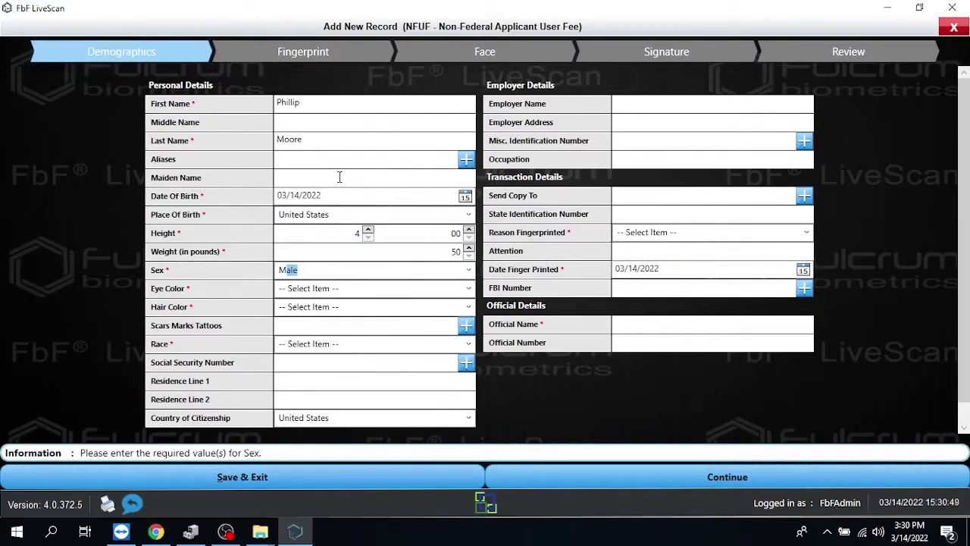
{"action": "key", "text": "Tab"}
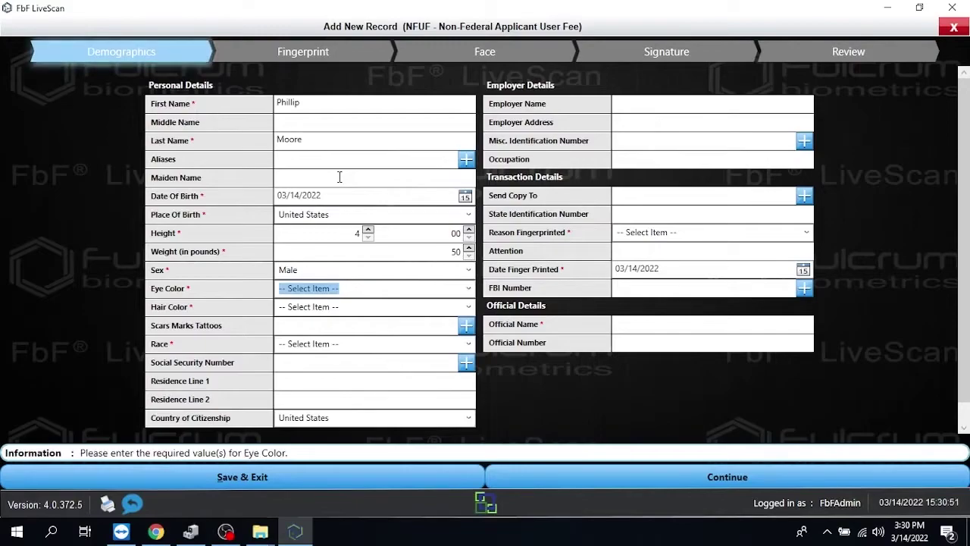
{"action": "type", "text": "Black"}
{"action": "key", "text": "Tab"}
{"action": "type", "text": "B"}
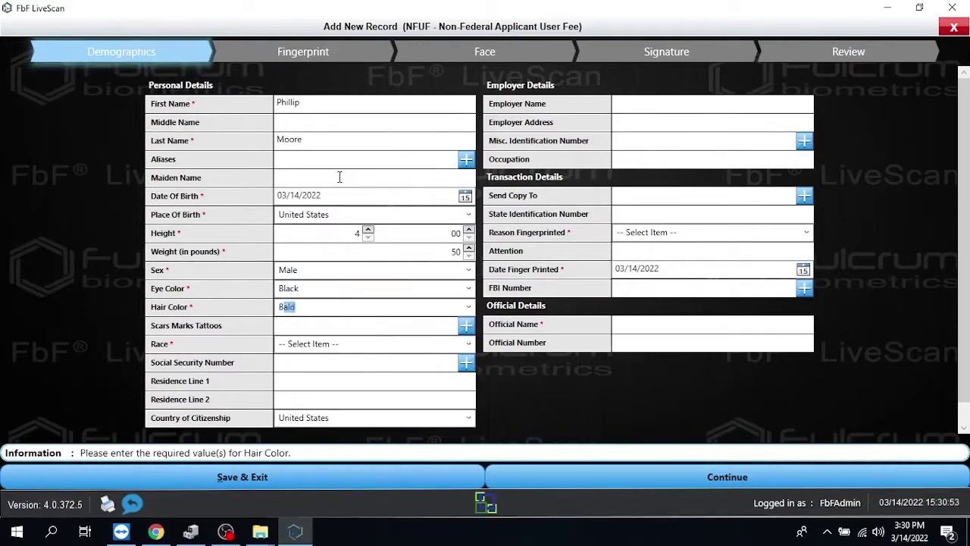
{"action": "key", "text": "Tab"}
{"action": "key", "text": "Tab"}
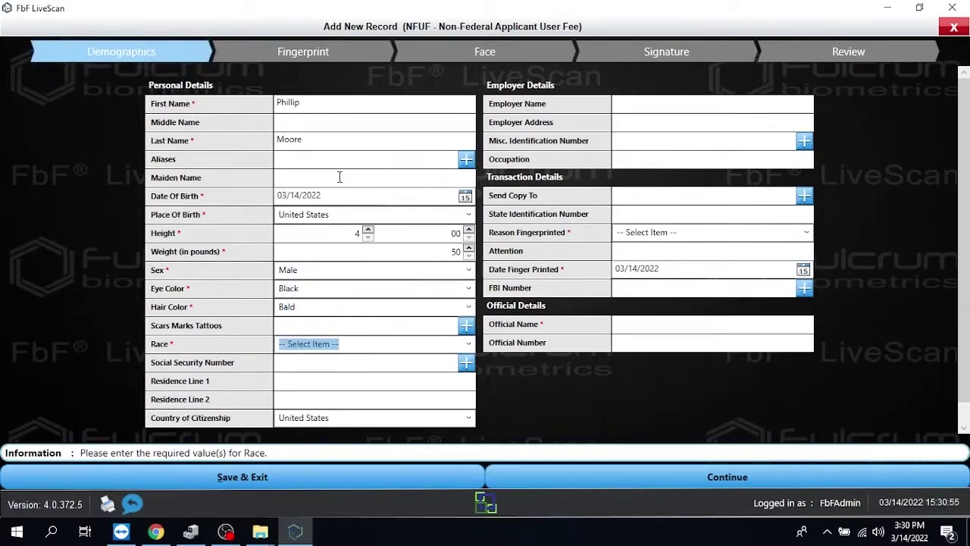
{"action": "key", "text": "Tab"}
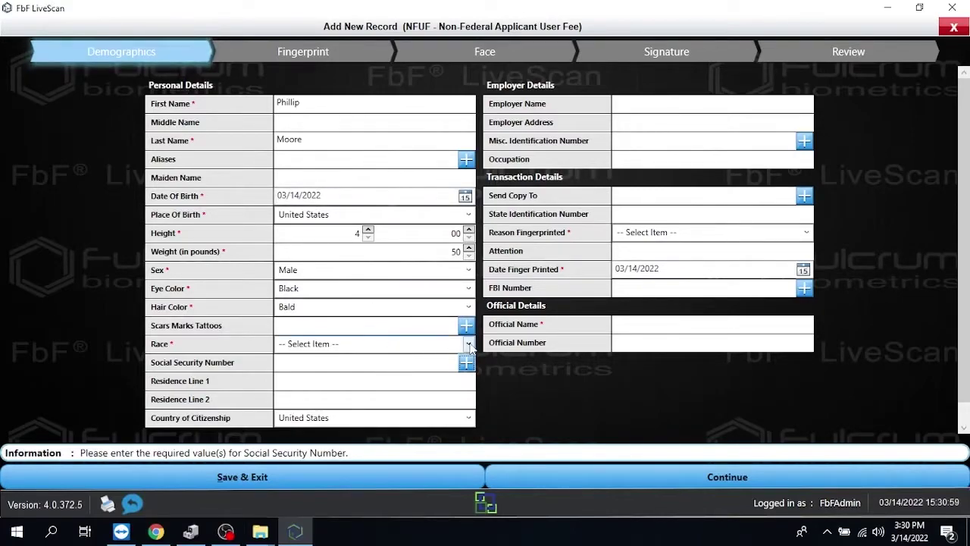
{"action": "left_click", "coordinate": [391, 343]}
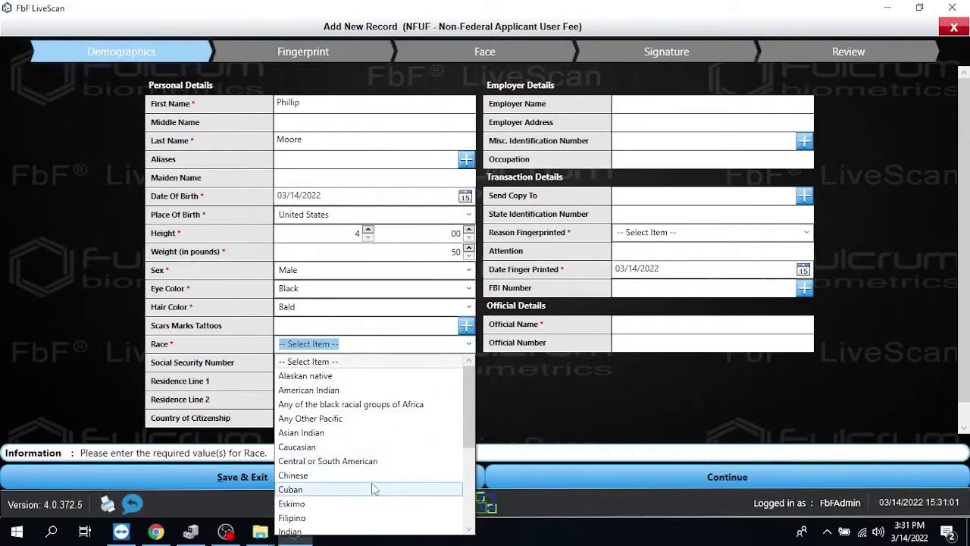
{"action": "left_click", "coordinate": [354, 449]}
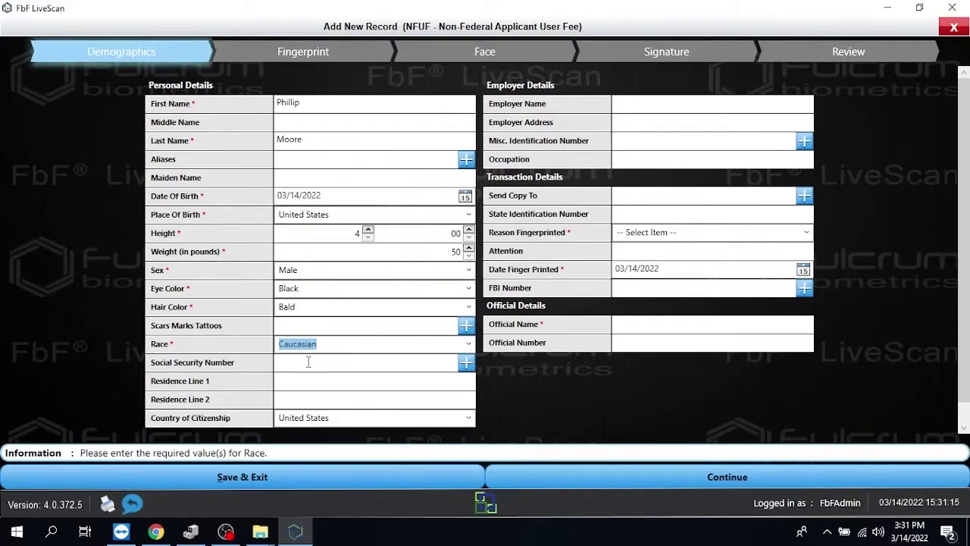
Set Reason Fingerprinted to Firearms.
{"action": "key", "text": "Tab"}
{"action": "key", "text": "Tab"}
{"action": "key", "text": "Tab"}
{"action": "key", "text": "Tab"}
{"action": "key", "text": "Tab"}
{"action": "key", "text": "Tab"}
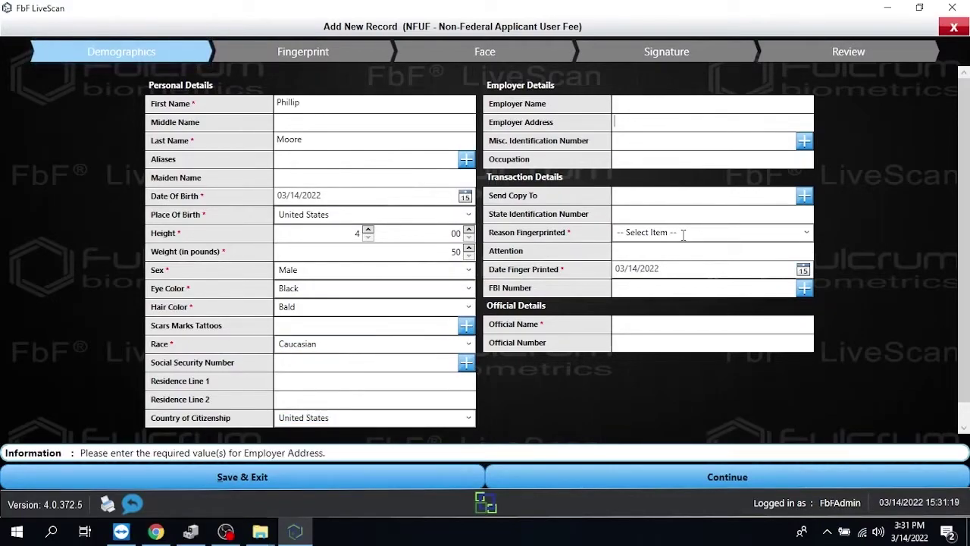
{"action": "key", "text": "Tab"}
{"action": "key", "text": "Tab"}
{"action": "key", "text": "Tab"}
{"action": "key", "text": "Tab"}
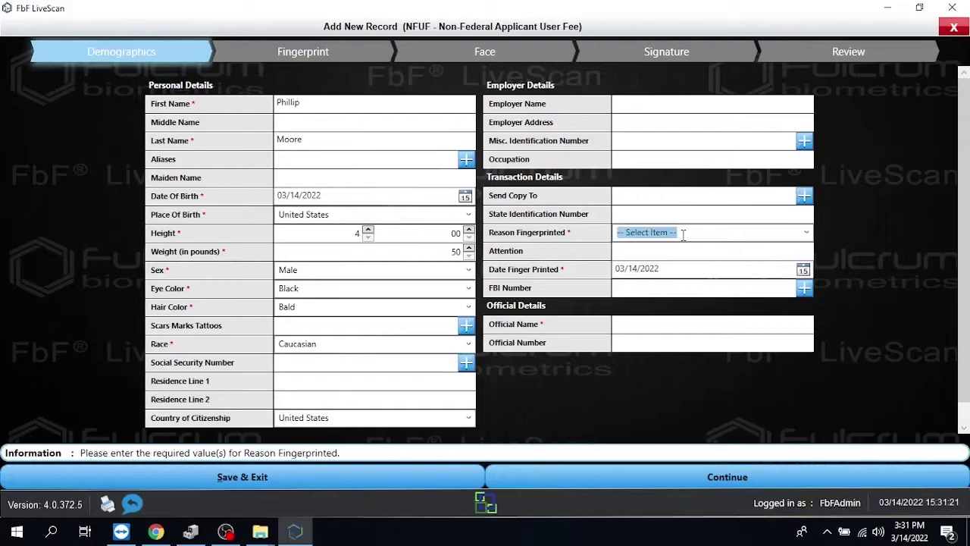
{"action": "left_click", "coordinate": [807, 234]}
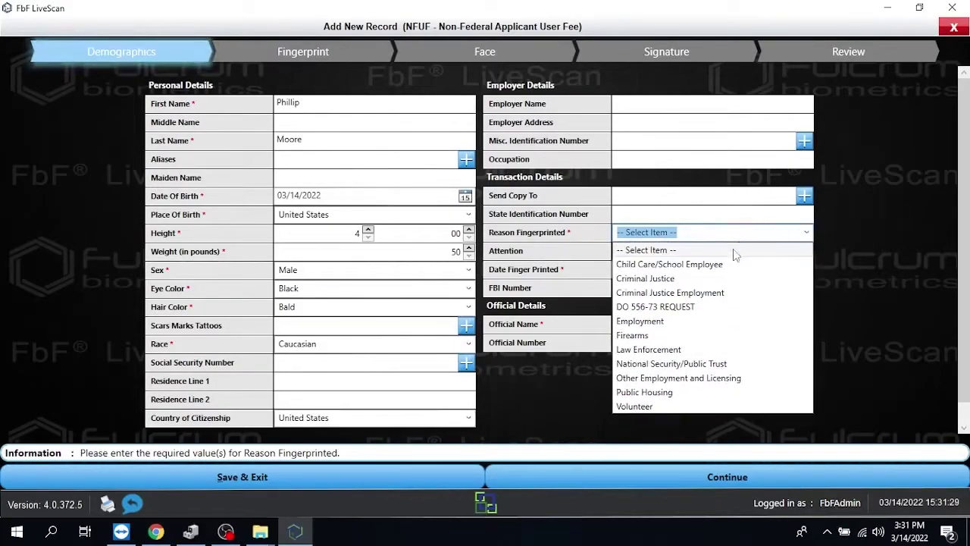
{"action": "left_click", "coordinate": [675, 338]}
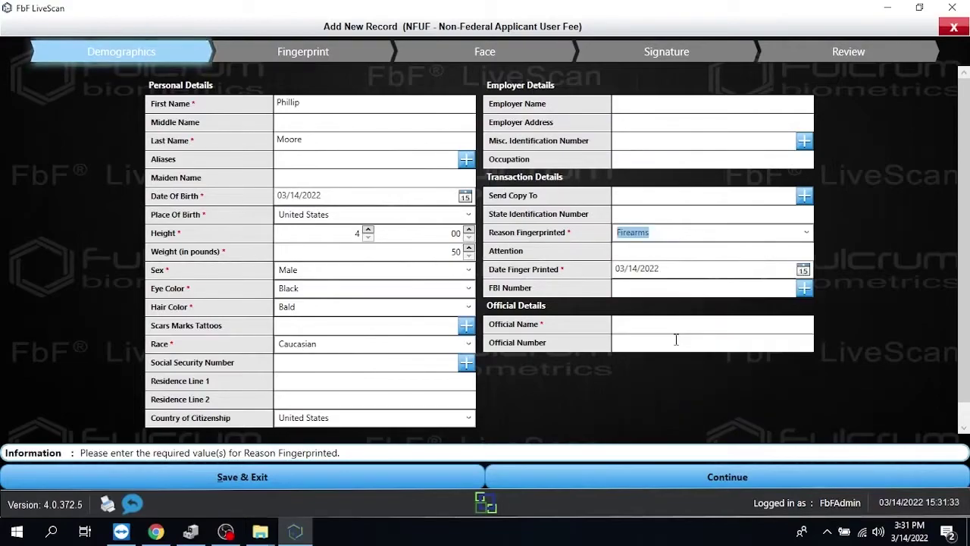
Enter the official's name and continue to the Fingerprint step.
{"action": "left_click", "coordinate": [661, 323]}
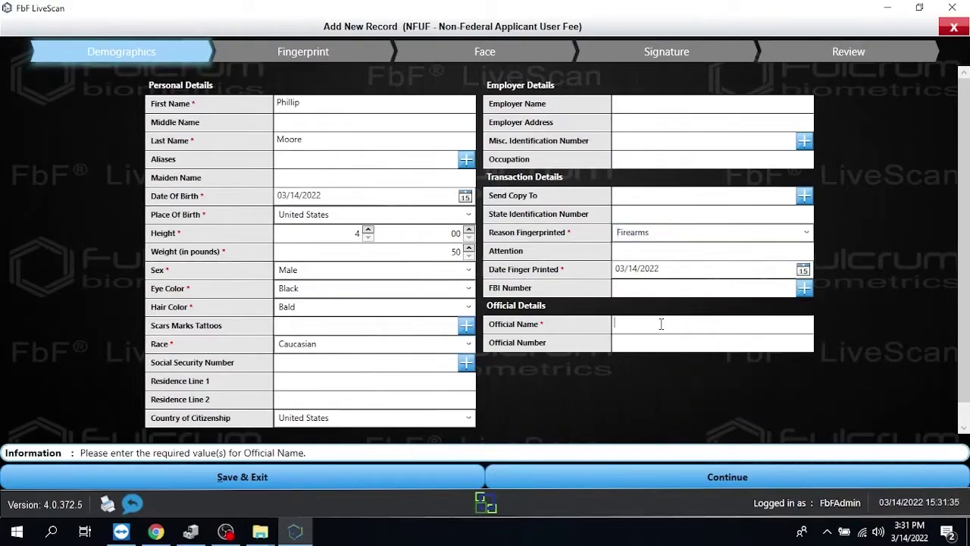
{"action": "type", "text": "plm"}
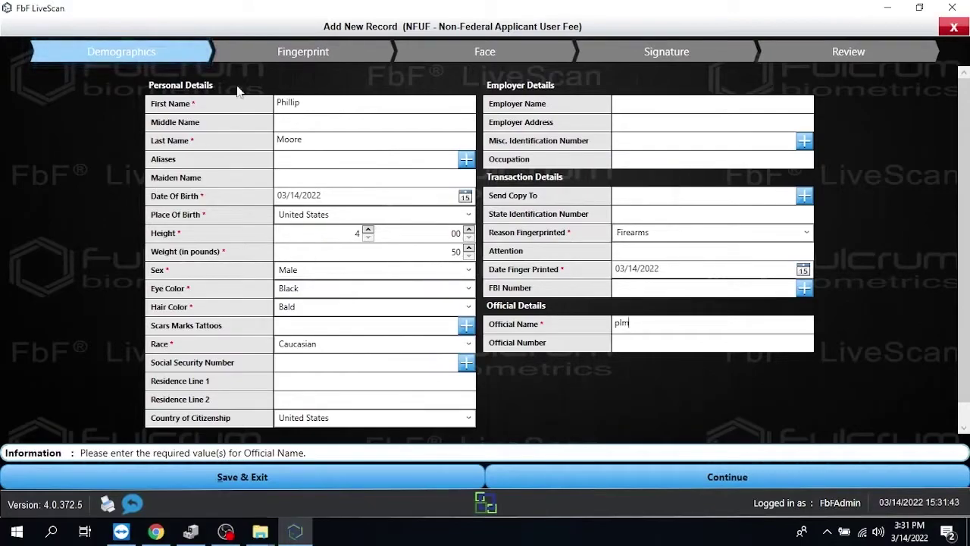
{"action": "left_click", "coordinate": [718, 478]}
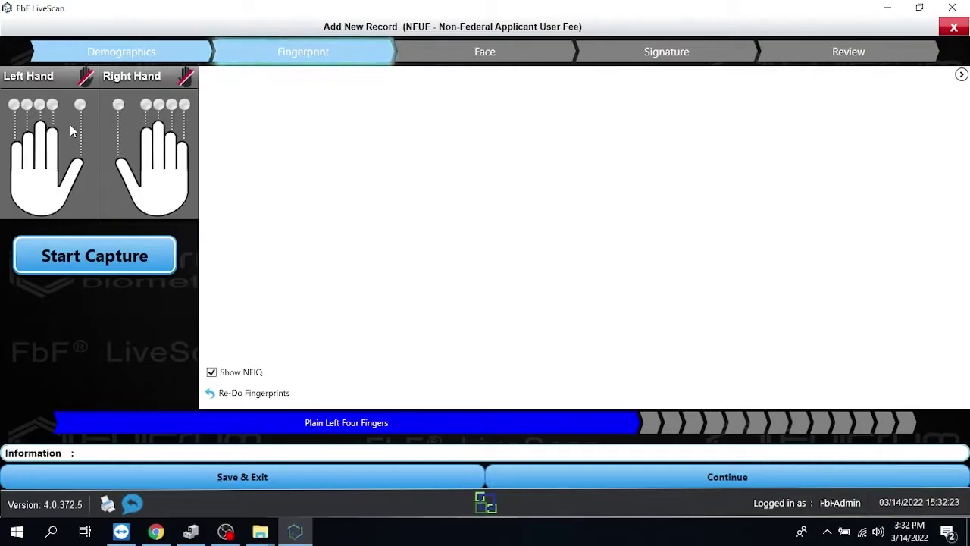
{"action": "left_click", "coordinate": [53, 108]}
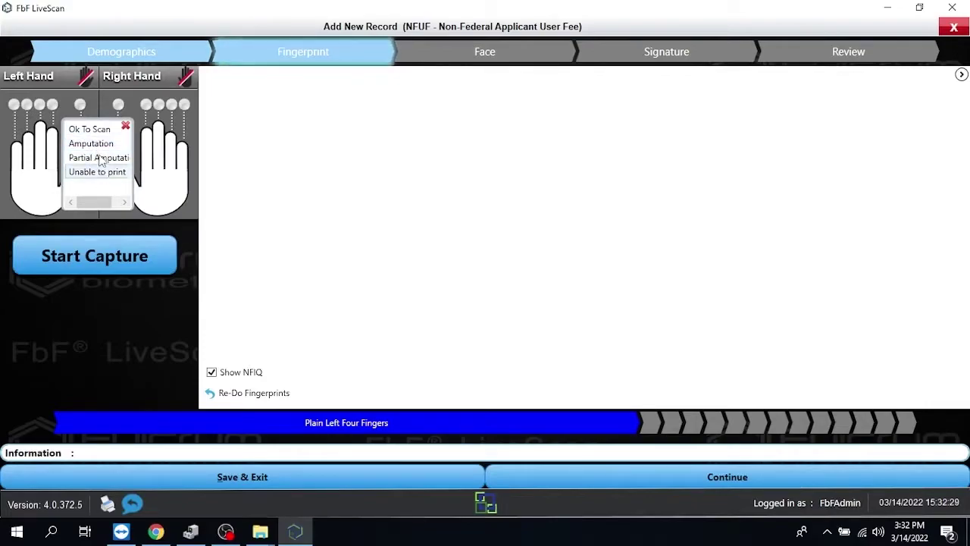
{"action": "left_click", "coordinate": [127, 127]}
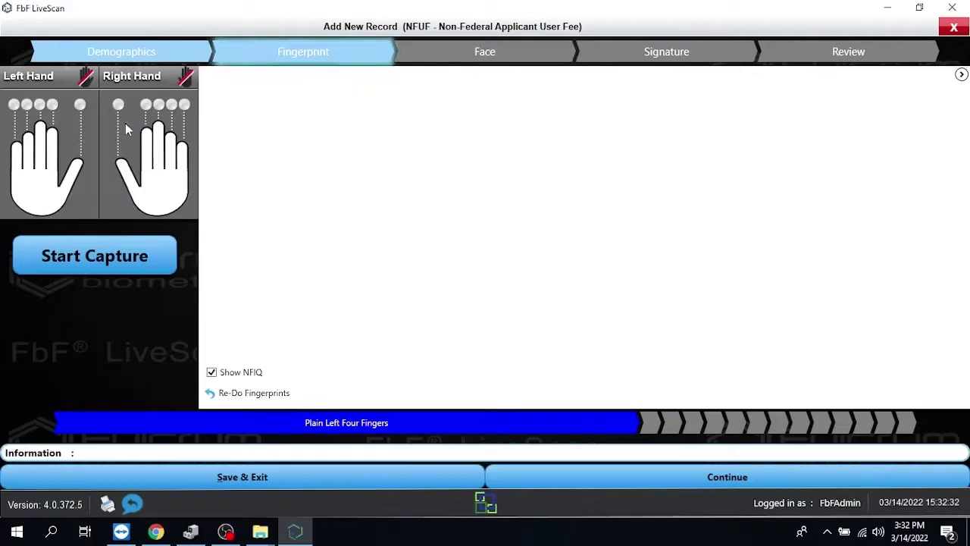
{"action": "left_click", "coordinate": [53, 105]}
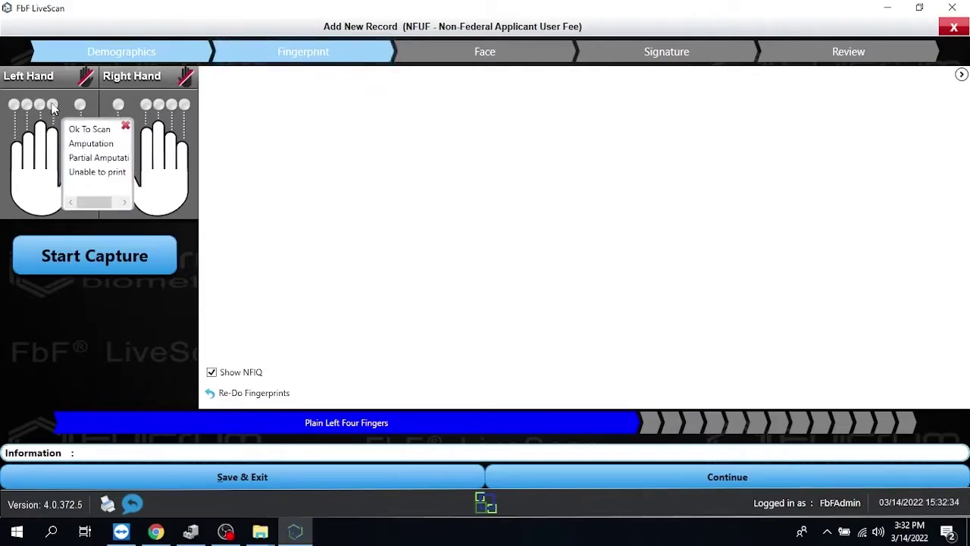
{"action": "left_click", "coordinate": [86, 147]}
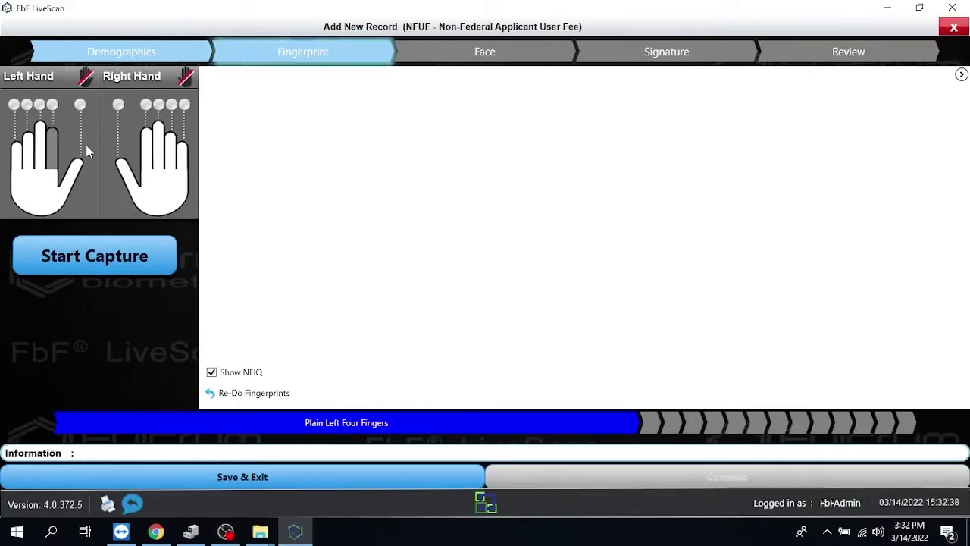
{"action": "left_click", "coordinate": [58, 107]}
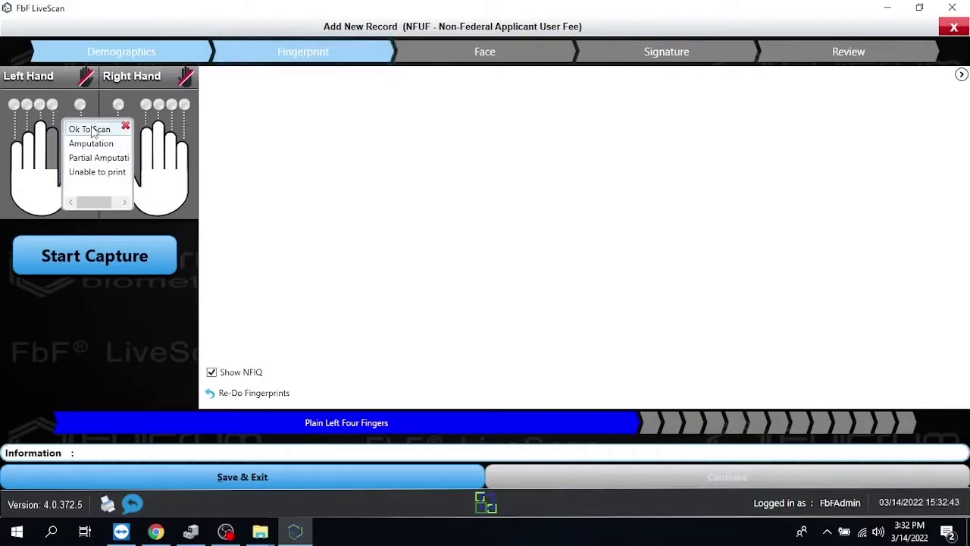
{"action": "left_click", "coordinate": [89, 128]}
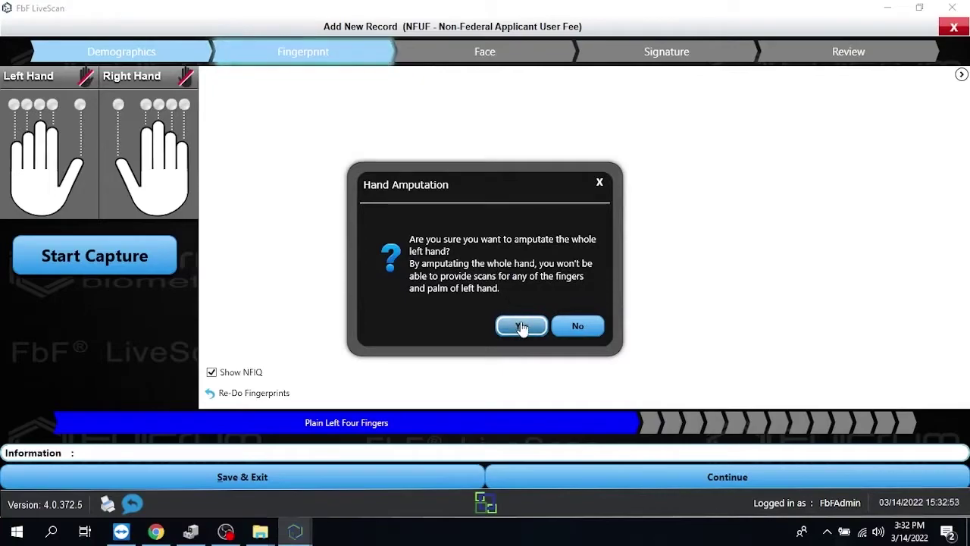
Confirm marking the whole left hand as amputated.
{"action": "left_click", "coordinate": [521, 327]}
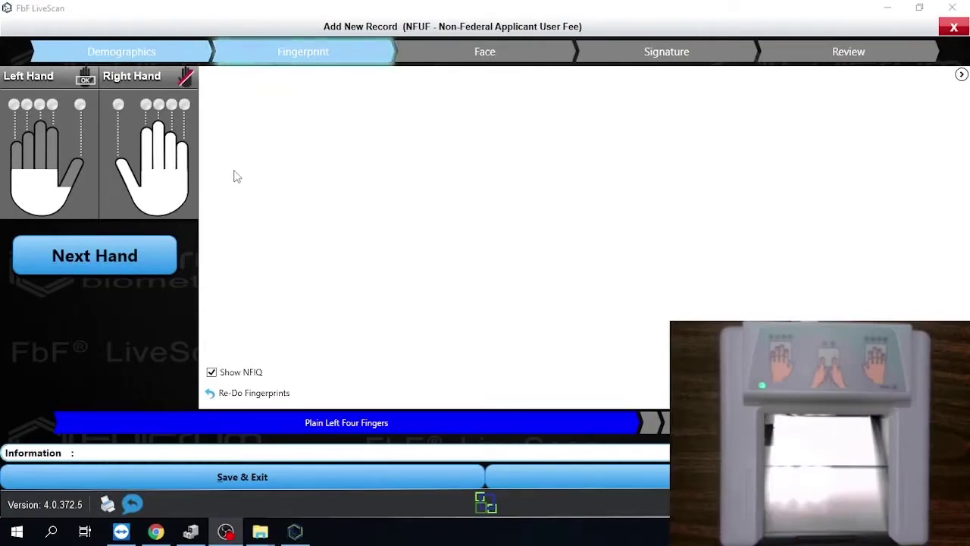
Capture the plain right four fingers with one rescan, accept them, then accept the plain right thumb.
{"action": "left_click", "coordinate": [122, 257]}
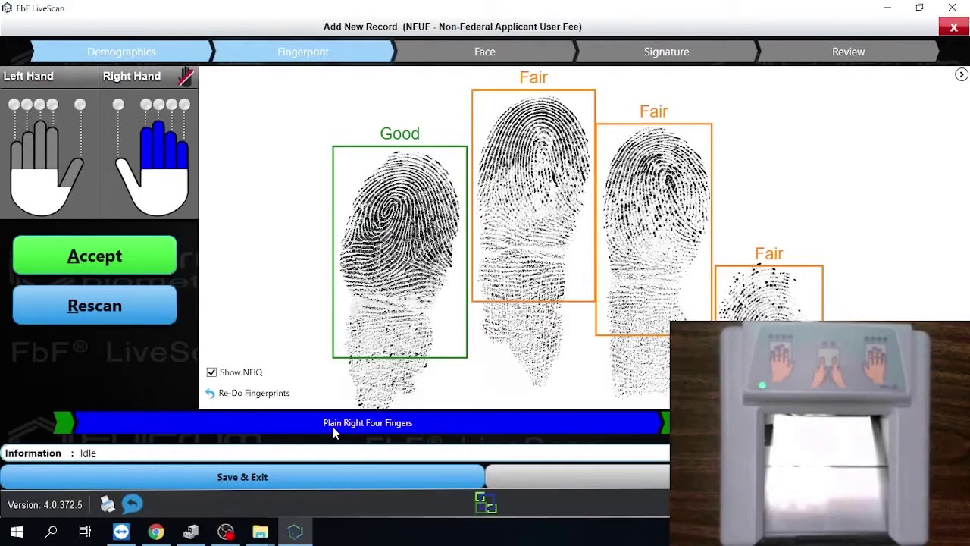
{"action": "left_click", "coordinate": [121, 308]}
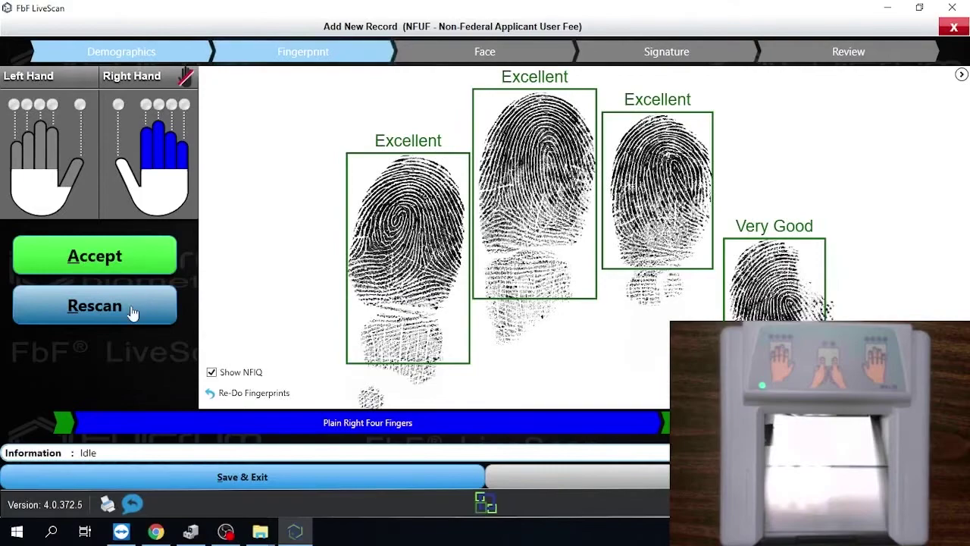
{"action": "left_click", "coordinate": [152, 258]}
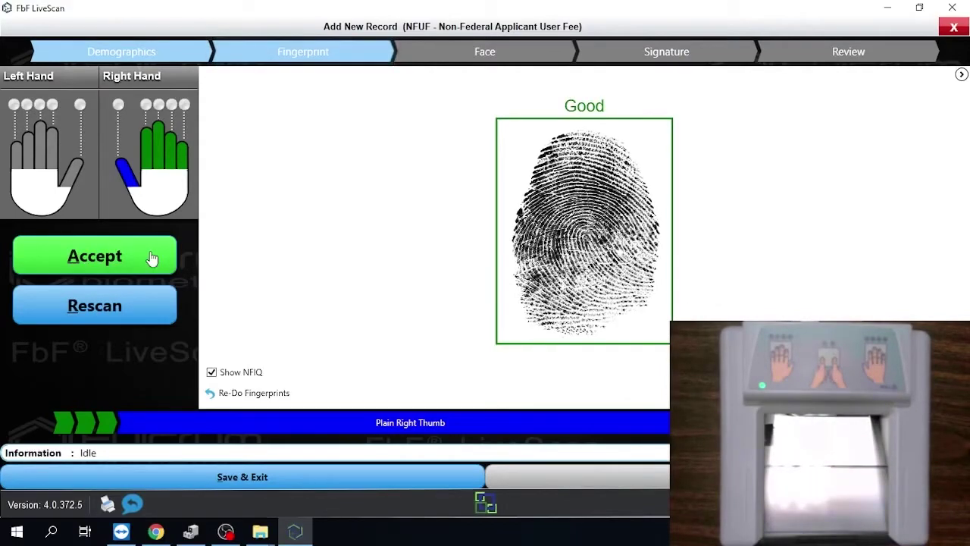
{"action": "left_click", "coordinate": [151, 259]}
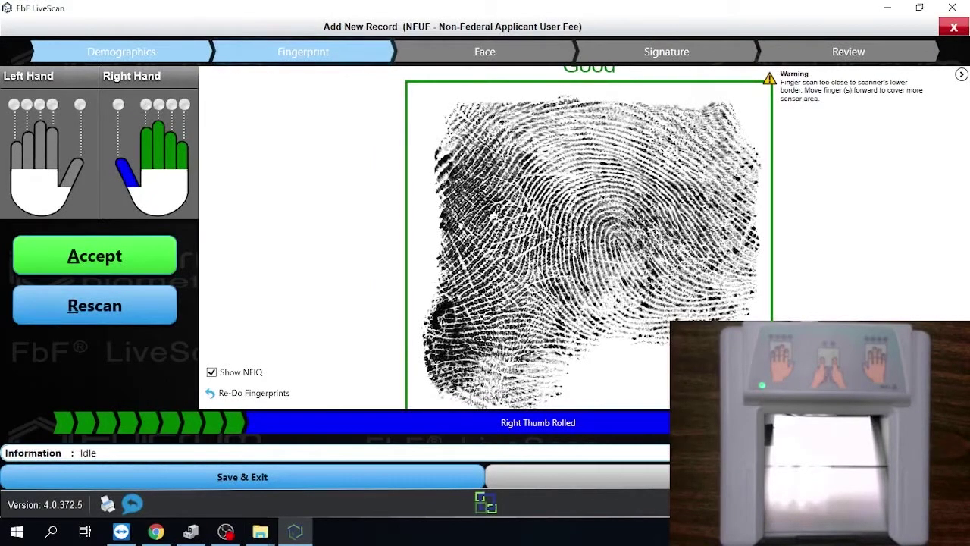
Accept the rolled right thumb, index, middle and ring prints, then end the little finger capture.
{"action": "left_click", "coordinate": [147, 271]}
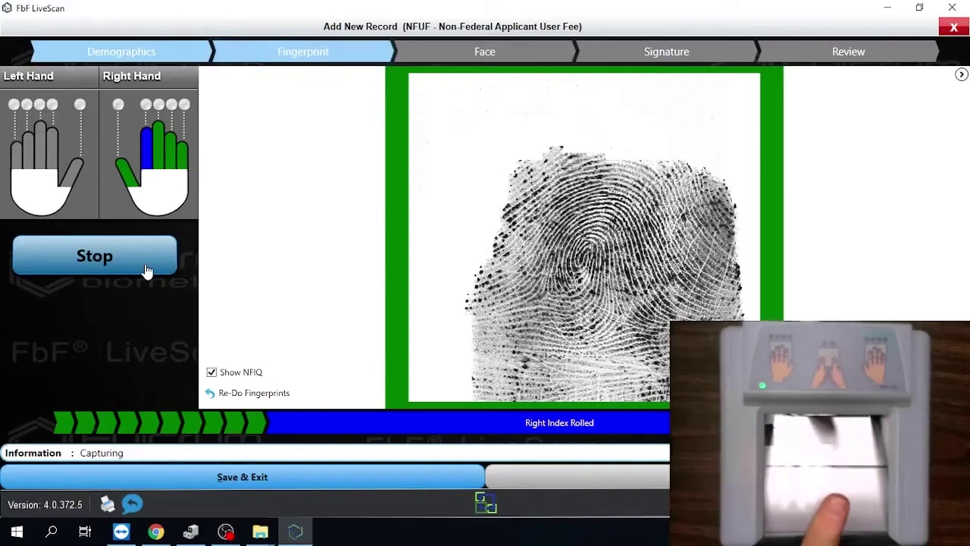
{"action": "left_click", "coordinate": [148, 270]}
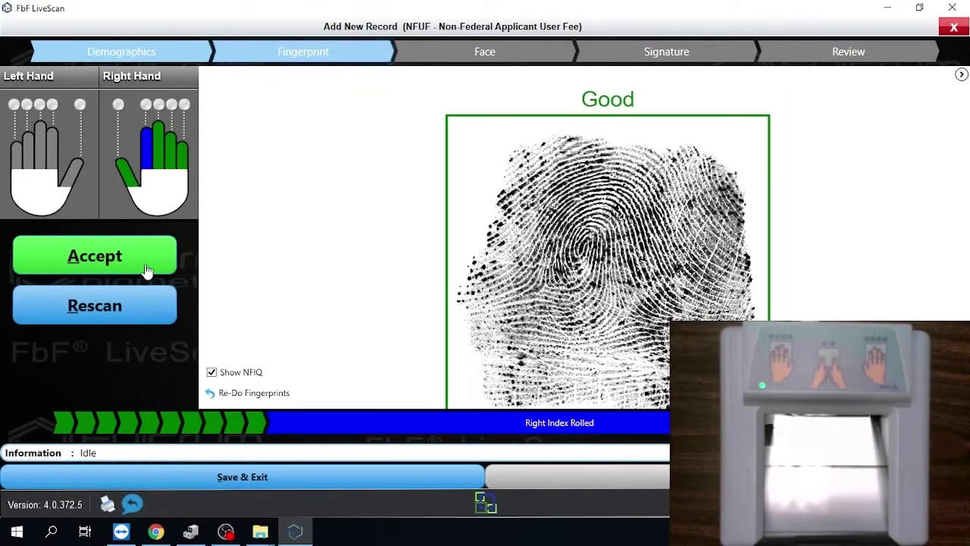
{"action": "left_click", "coordinate": [148, 271]}
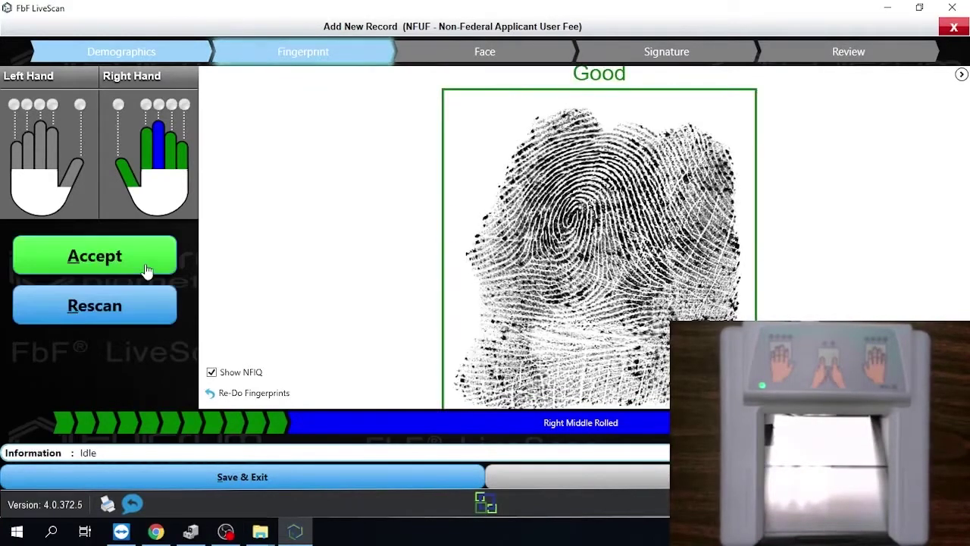
{"action": "left_click", "coordinate": [146, 271]}
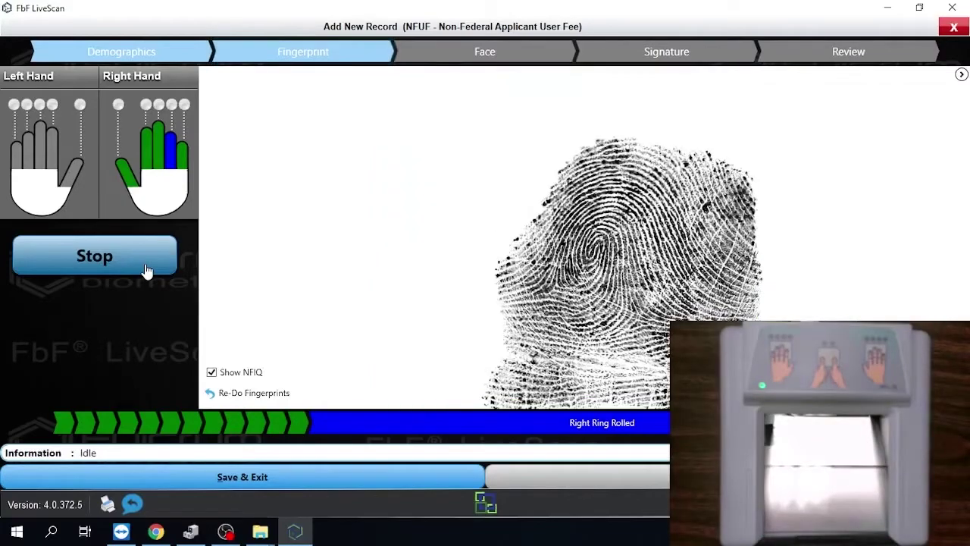
{"action": "left_click", "coordinate": [146, 270]}
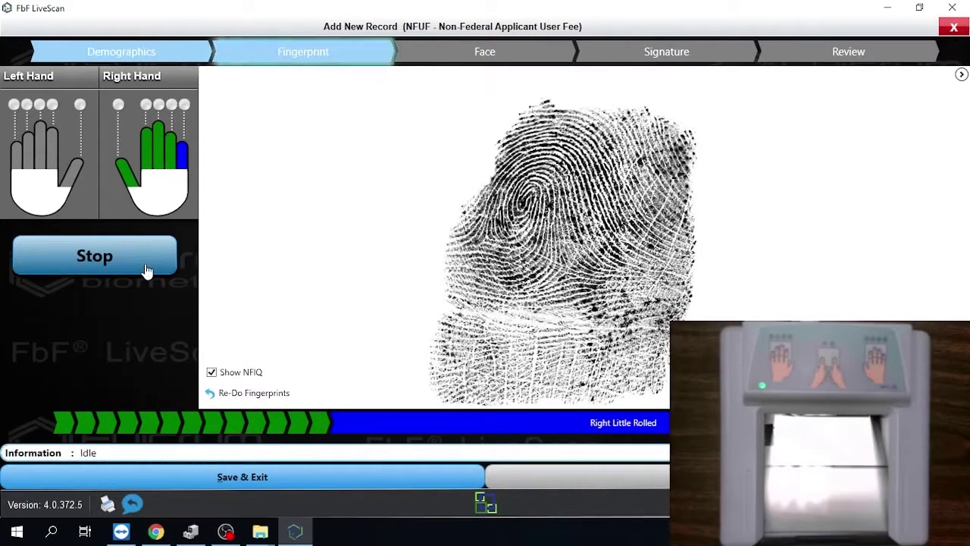
{"action": "left_click", "coordinate": [148, 271]}
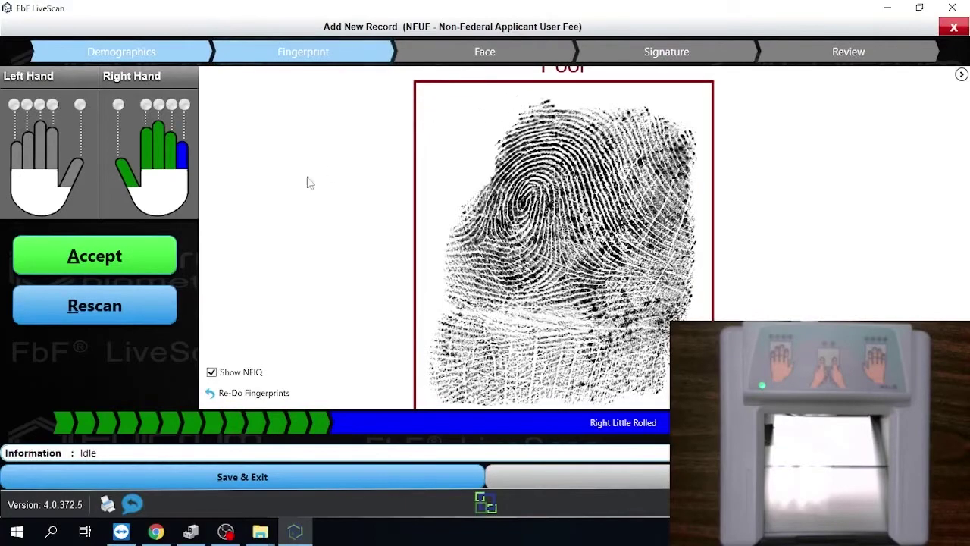
Rescan the rolled right little finger twice and accept the Good print.
{"action": "left_click", "coordinate": [129, 308]}
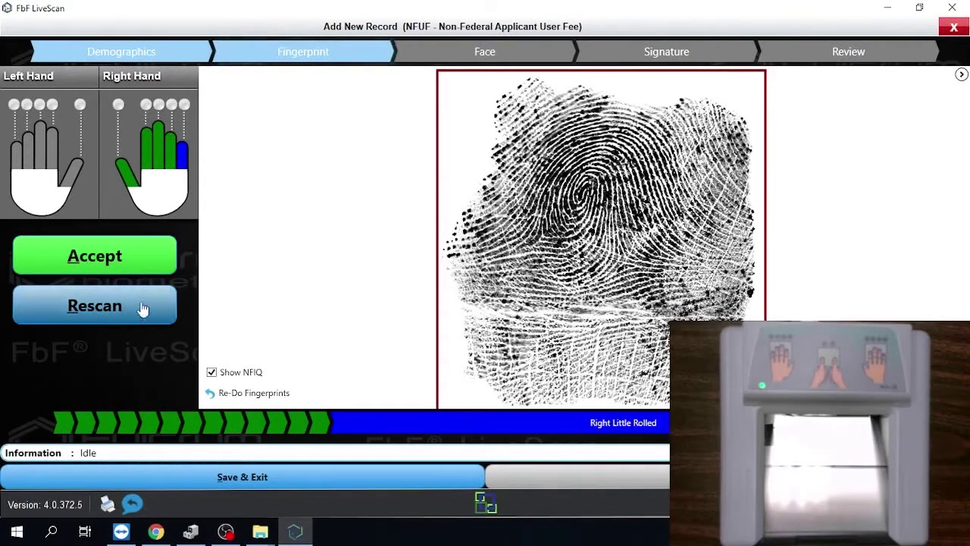
{"action": "left_click", "coordinate": [141, 306]}
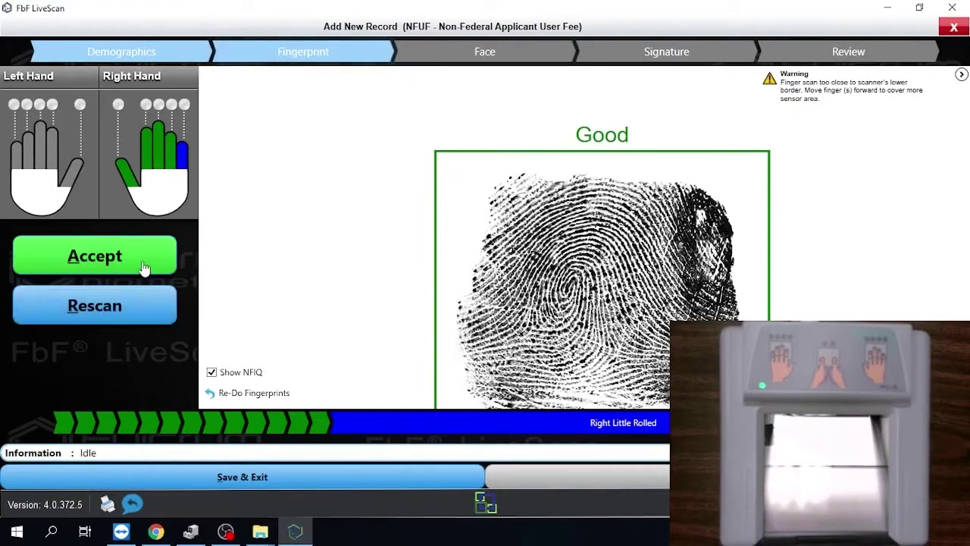
{"action": "left_click", "coordinate": [144, 257]}
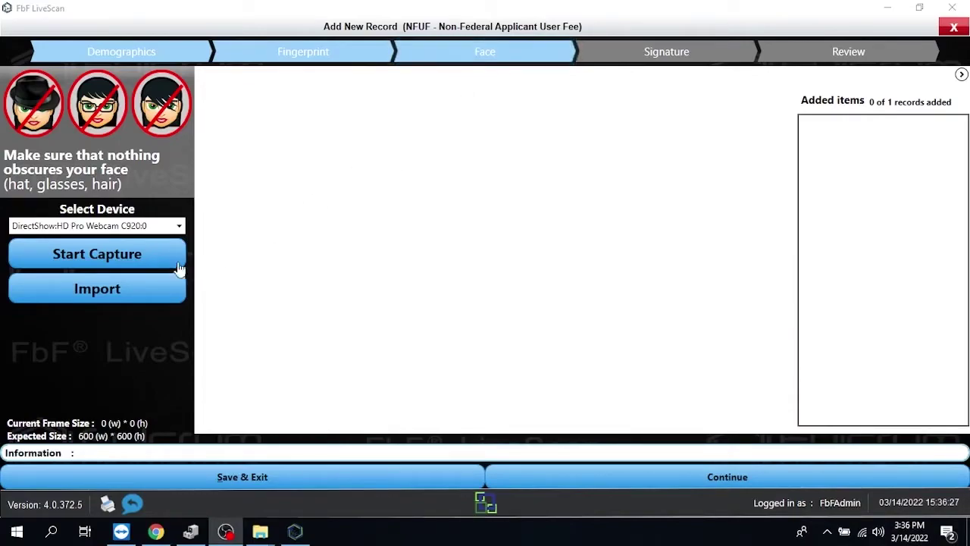
Snap a 600 × 600 webcam face photo and accept it.
{"action": "left_click", "coordinate": [144, 260]}
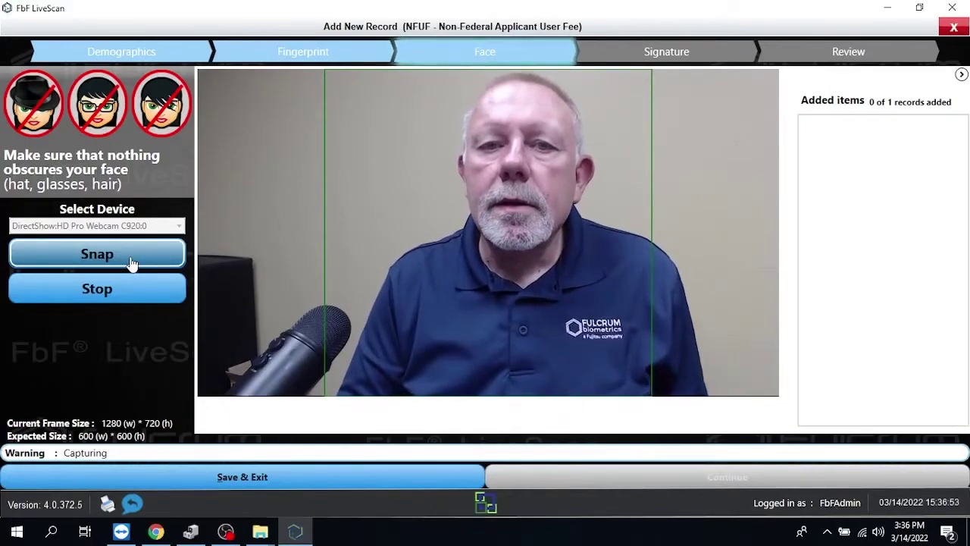
{"action": "left_click", "coordinate": [130, 257]}
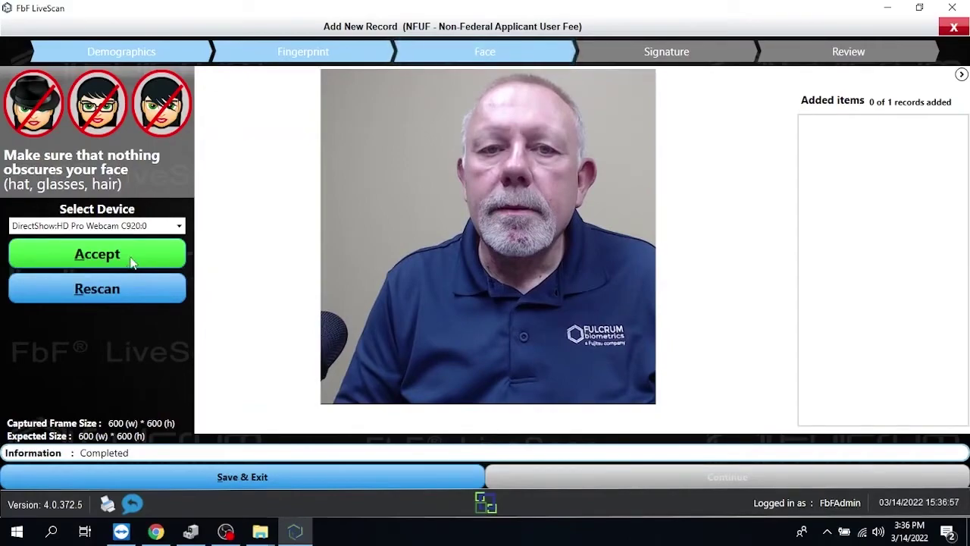
{"action": "left_click", "coordinate": [131, 258]}
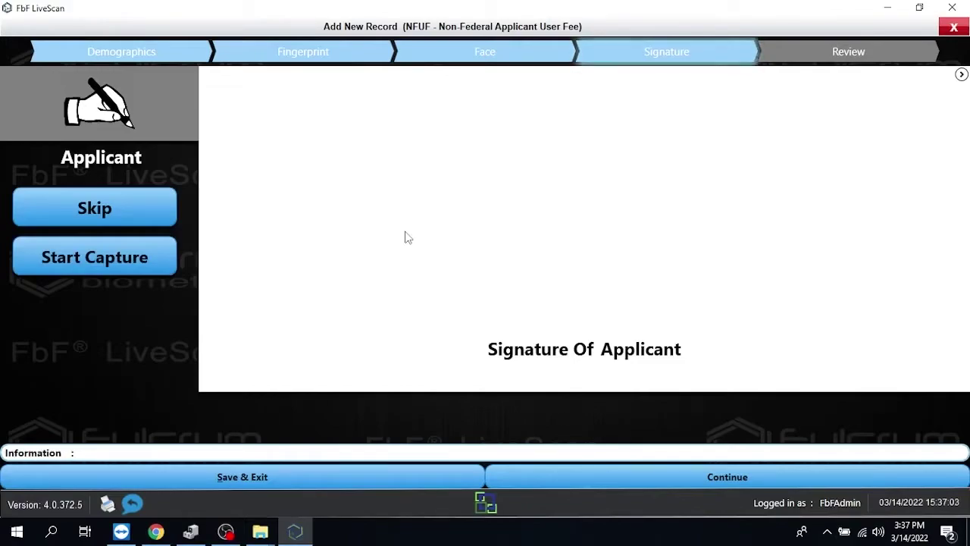
Capture and accept both the applicant's and the operator's signatures.
{"action": "left_click", "coordinate": [111, 261]}
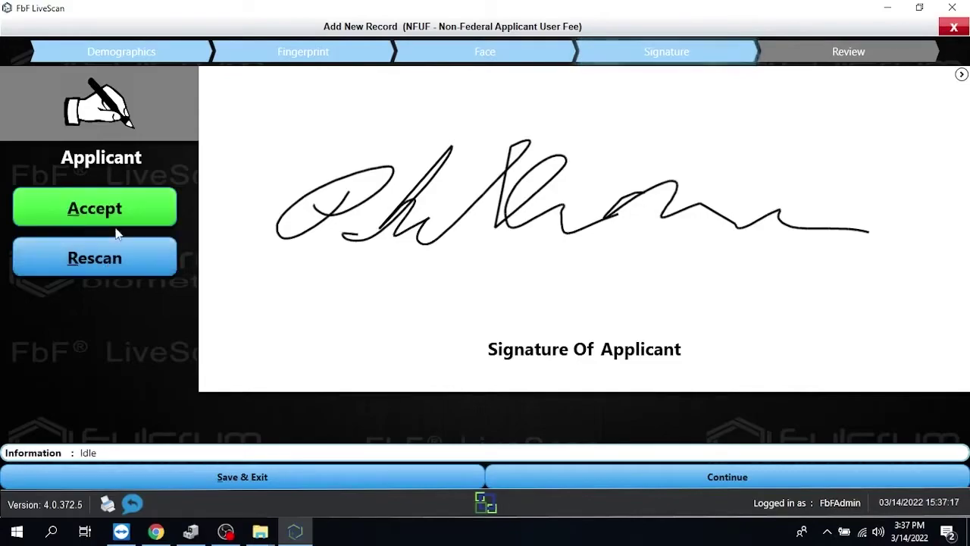
{"action": "left_click", "coordinate": [116, 219]}
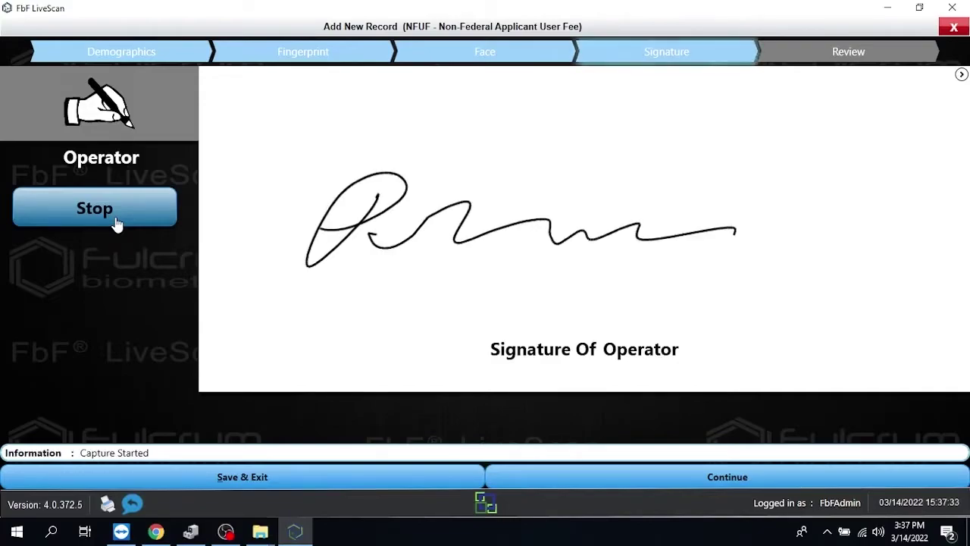
{"action": "left_click", "coordinate": [116, 224]}
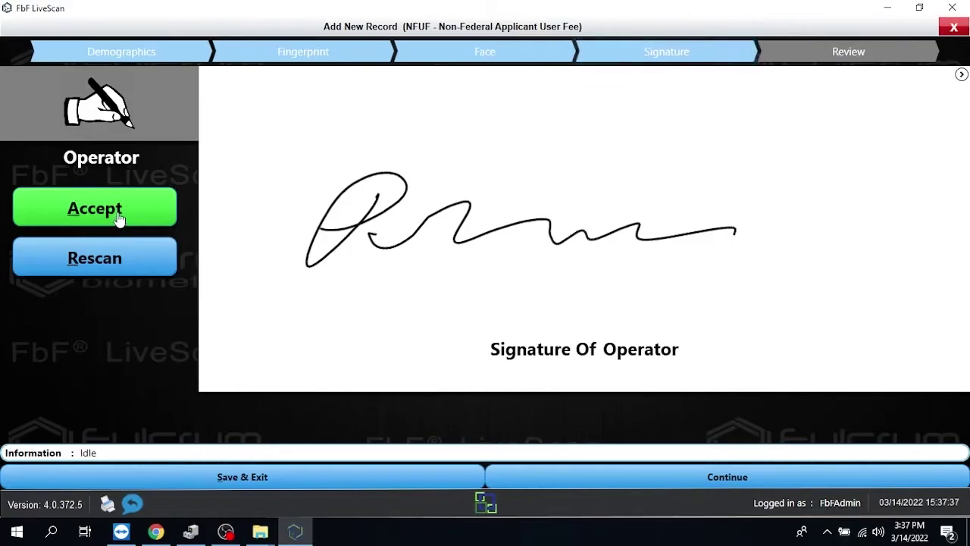
{"action": "left_click", "coordinate": [118, 216]}
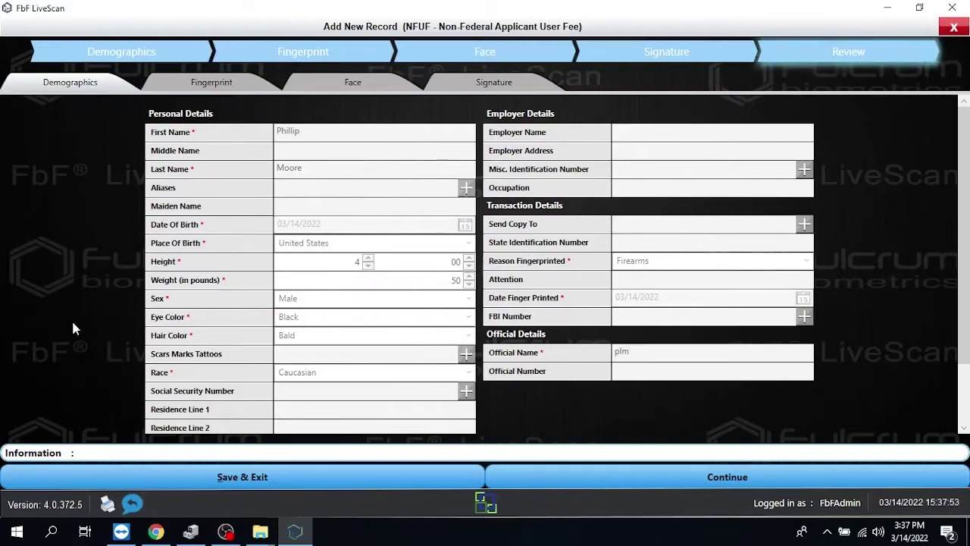
Correct the applicant's last name, save it, and view the captured fingerprints in Review.
{"action": "scroll", "coordinate": [73, 327], "scroll_direction": "down", "scroll_amount": 2}
{"action": "scroll", "coordinate": [73, 327], "scroll_direction": "up", "scroll_amount": 2}
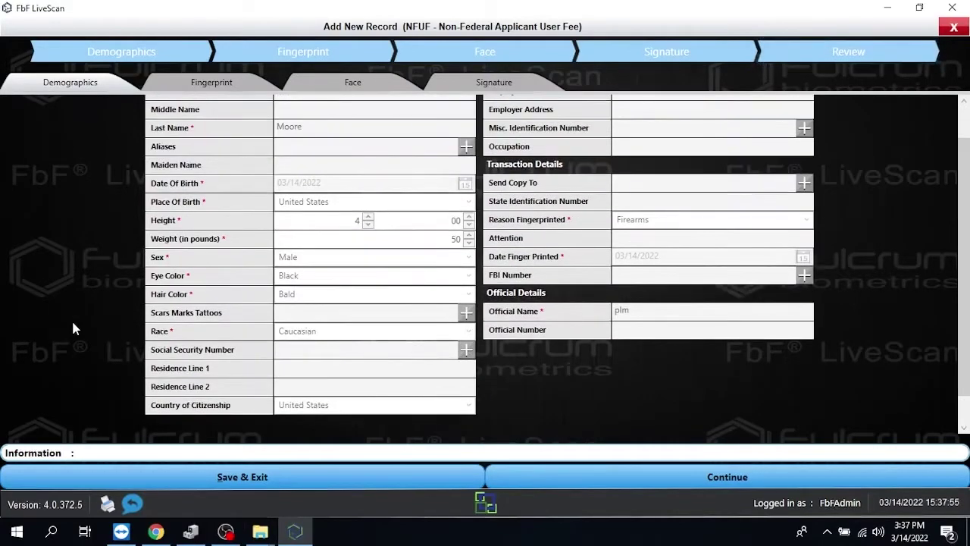
{"action": "scroll", "coordinate": [73, 328], "scroll_direction": "down", "scroll_amount": 2}
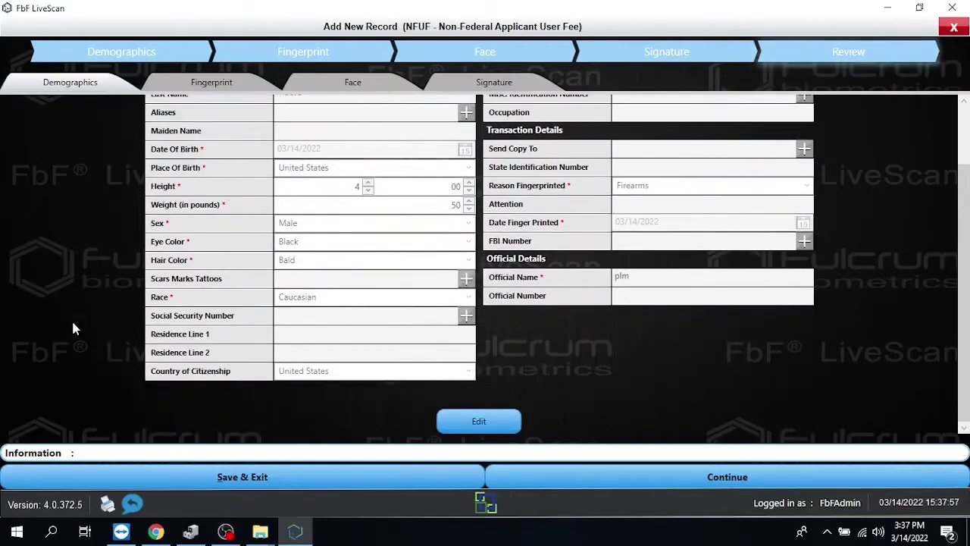
{"action": "left_click", "coordinate": [481, 423]}
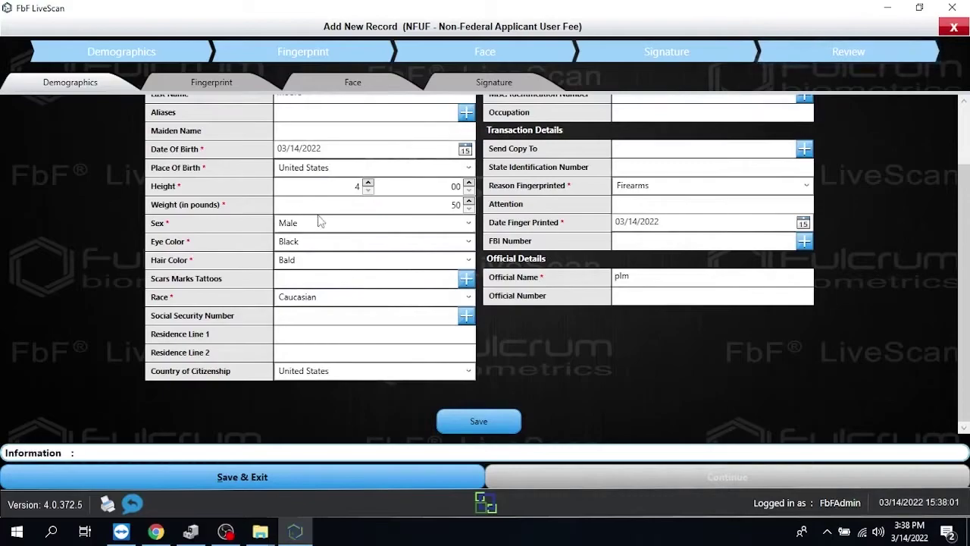
{"action": "scroll", "coordinate": [372, 186], "scroll_direction": "up", "scroll_amount": 2}
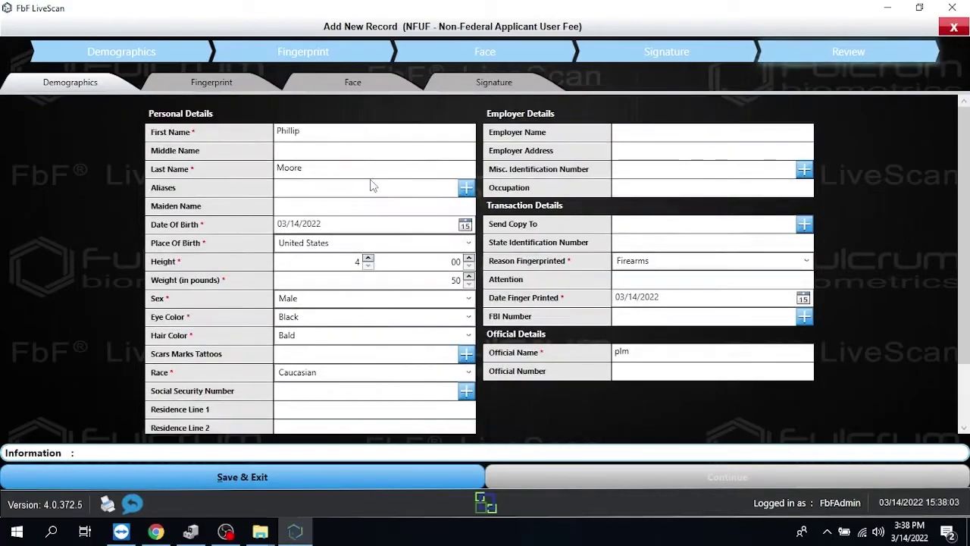
{"action": "left_click", "coordinate": [346, 169]}
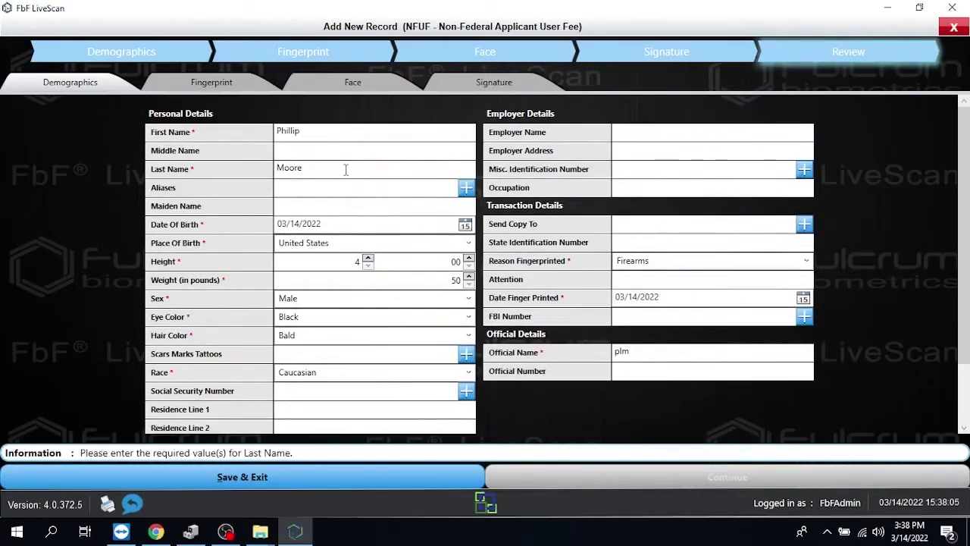
{"action": "key", "text": "BackSpace"}
{"action": "key", "text": "BackSpace"}
{"action": "key", "text": "BackSpace"}
{"action": "key", "text": "BackSpace"}
{"action": "key", "text": "BackSpace"}
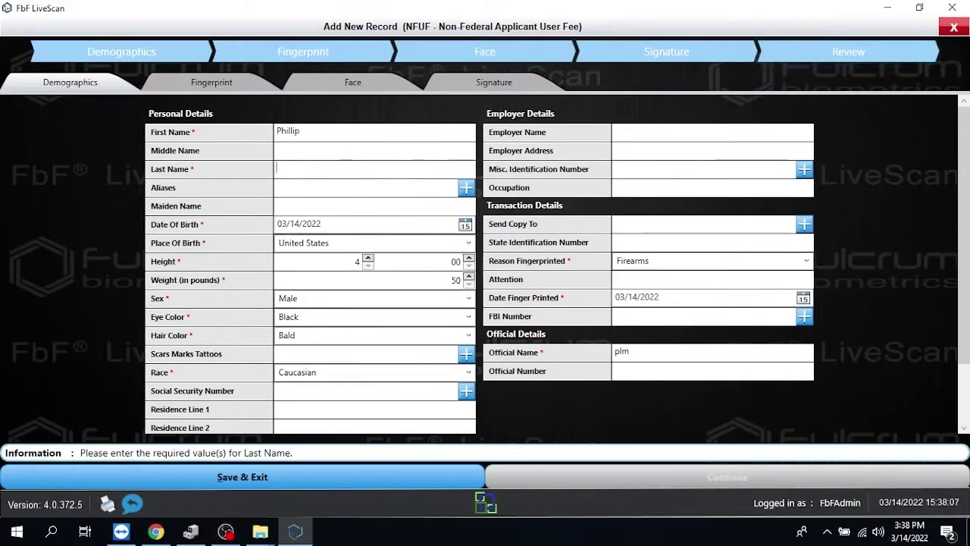
{"action": "type", "text": "Morris"}
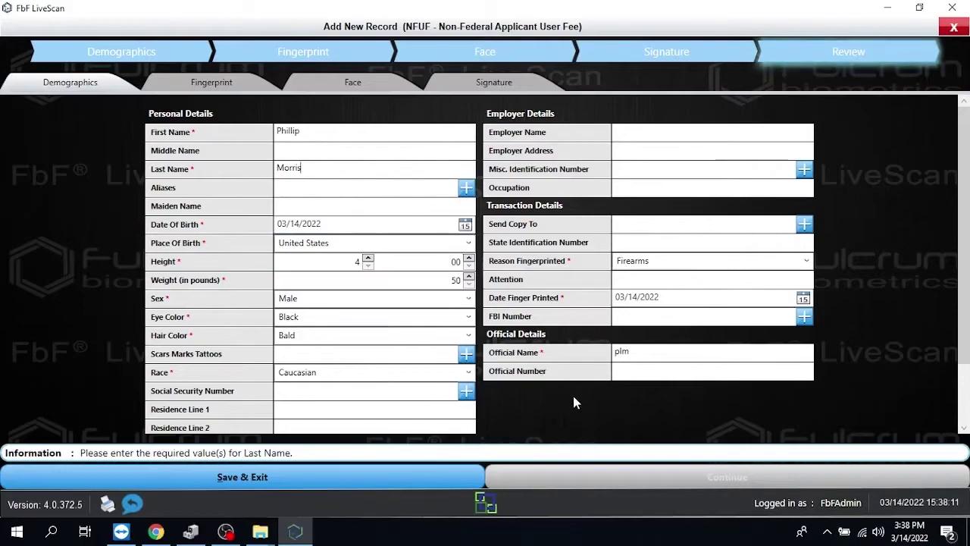
{"action": "scroll", "coordinate": [573, 392], "scroll_direction": "down", "scroll_amount": 2}
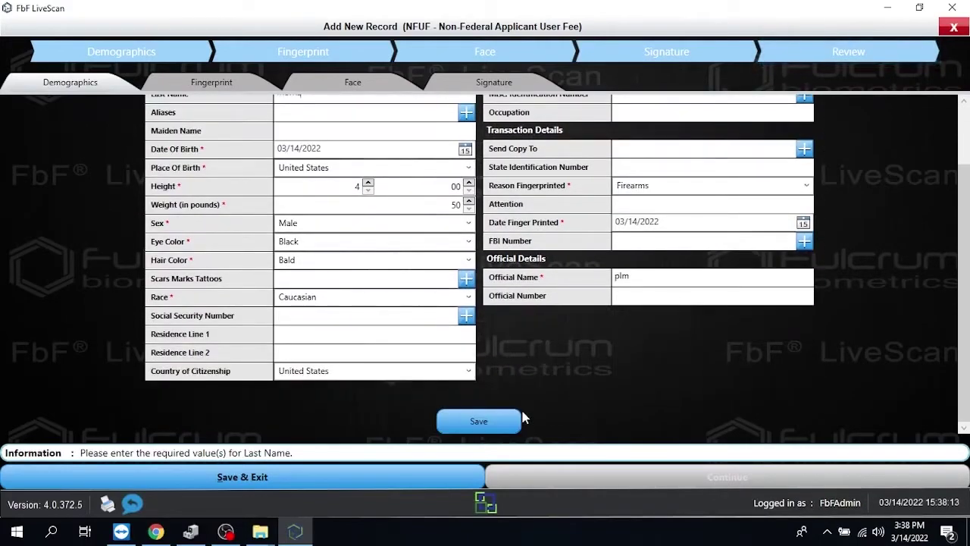
{"action": "left_click", "coordinate": [470, 428]}
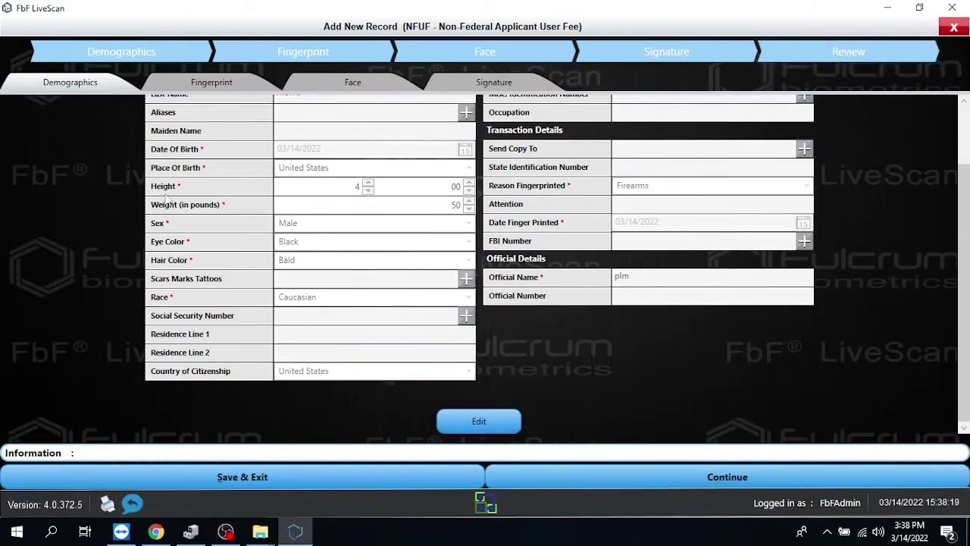
{"action": "left_click", "coordinate": [205, 86]}
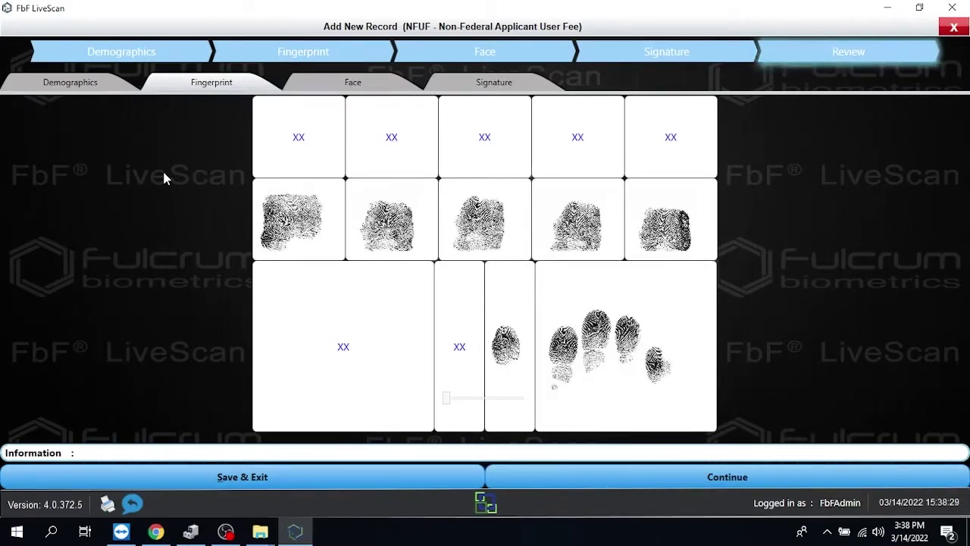
Check the fingerprint cells, then switch the review to the 600 × 600 face photo.
{"action": "mouse_move", "coordinate": [300, 216]}
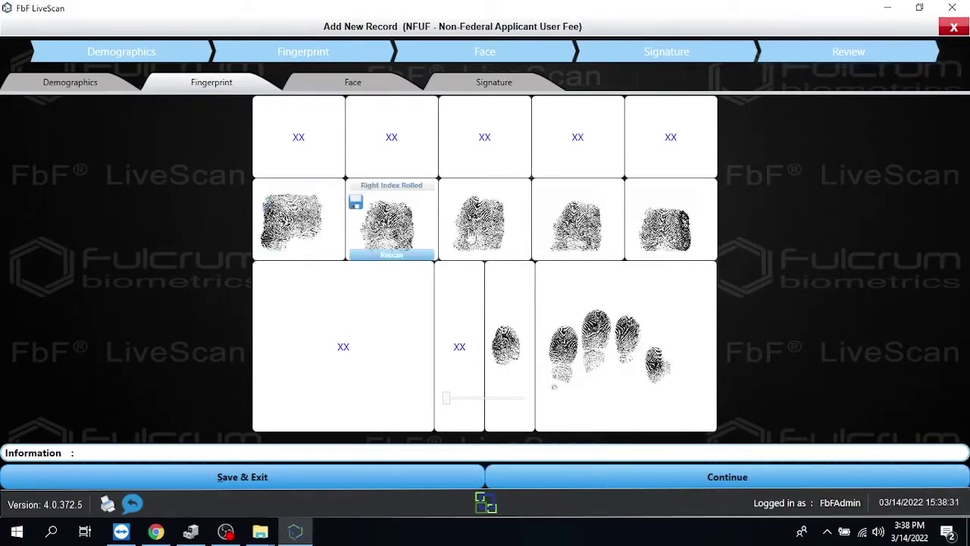
{"action": "mouse_move", "coordinate": [671, 254]}
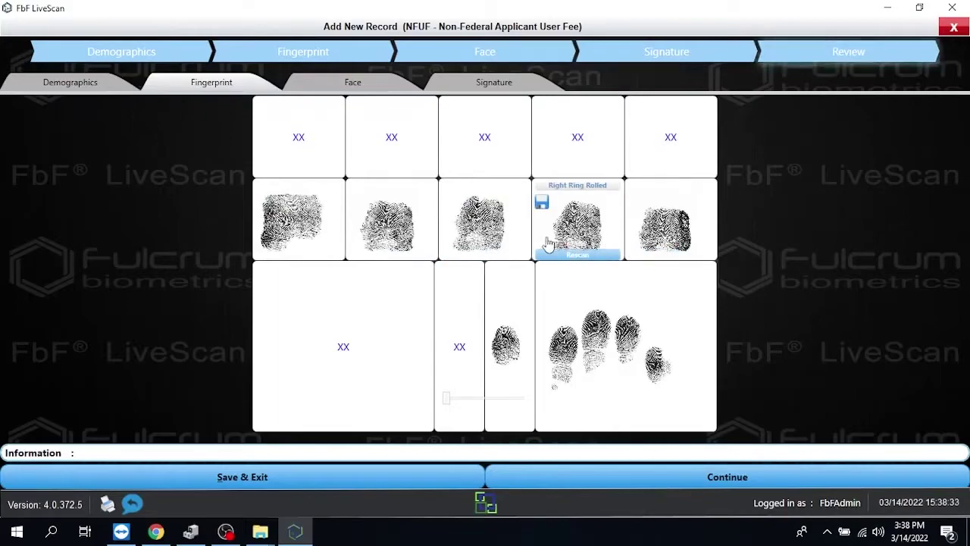
{"action": "mouse_move", "coordinate": [363, 215]}
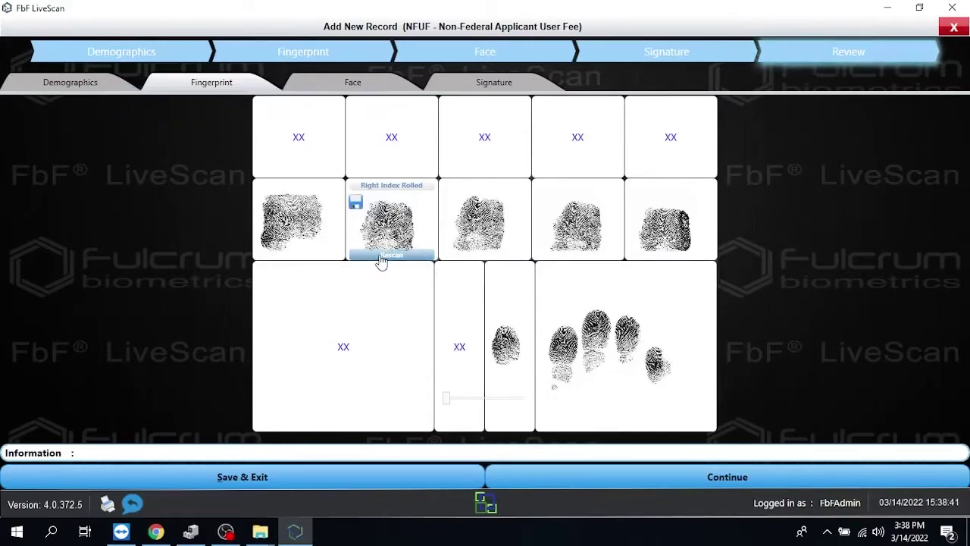
{"action": "left_click", "coordinate": [369, 85]}
{"action": "mouse_move", "coordinate": [433, 208]}
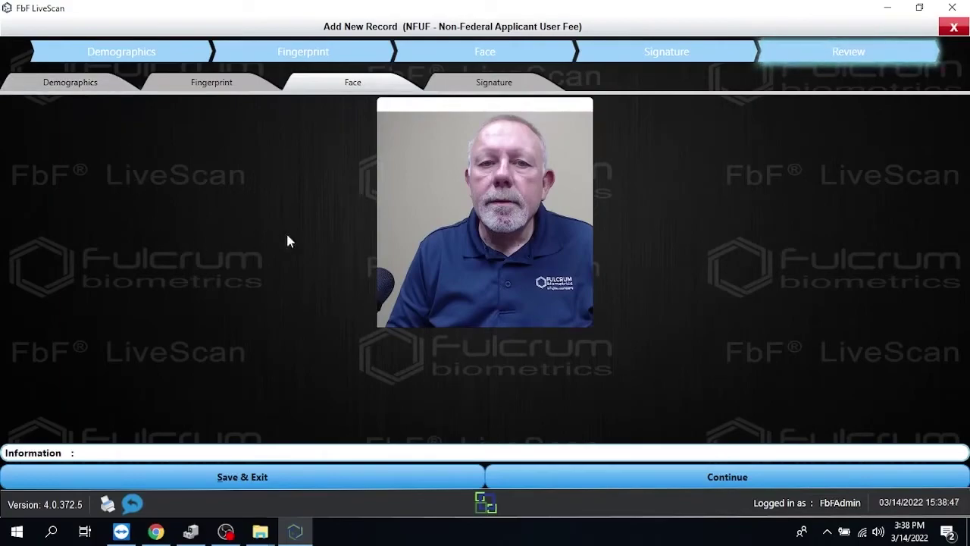
{"action": "mouse_move", "coordinate": [433, 162]}
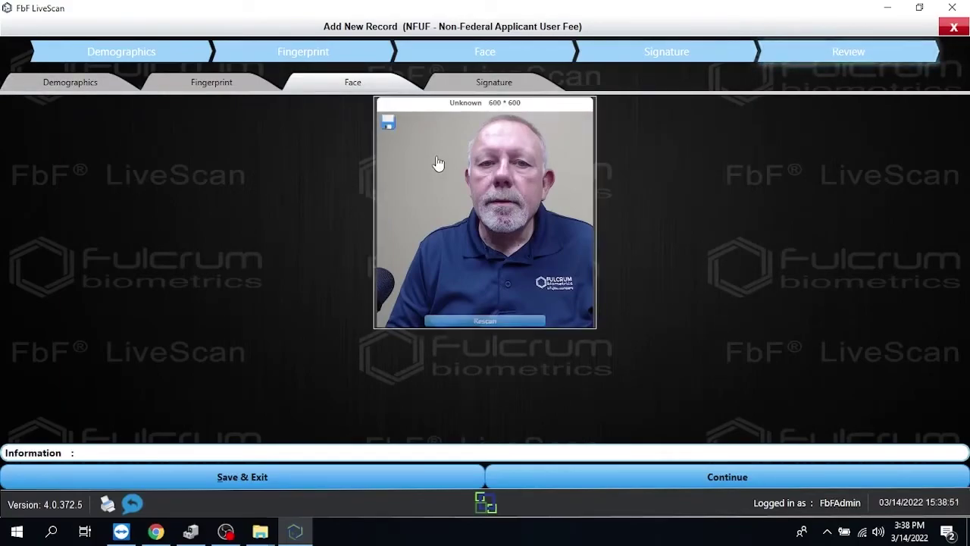
Save the face photo as a JPG named after the applicant in EBTS Records.
{"action": "left_click", "coordinate": [390, 126]}
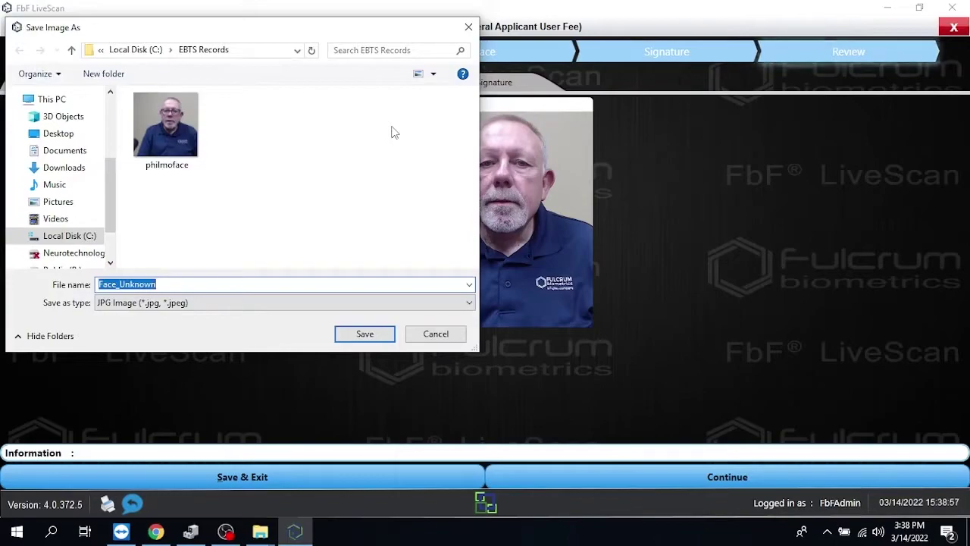
{"action": "type", "text": "p"}
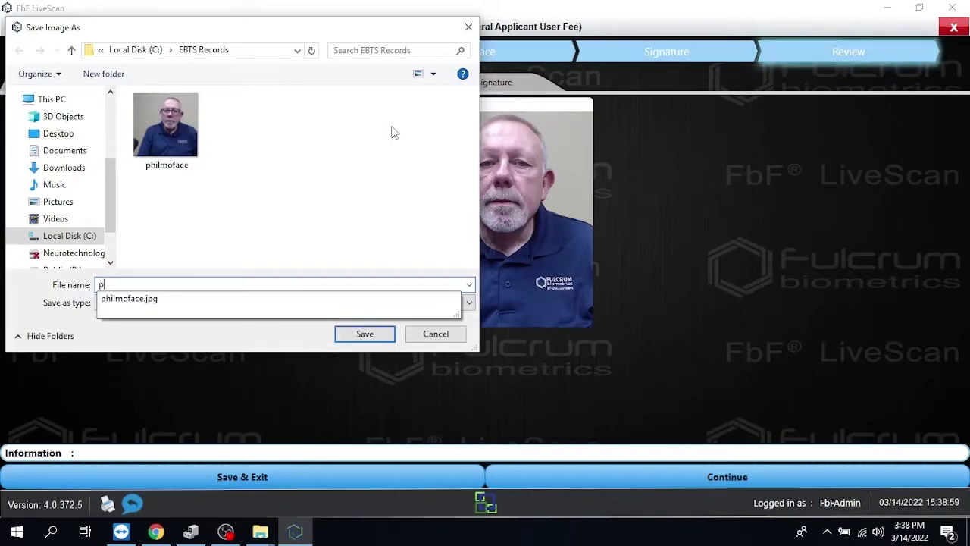
{"action": "type", "text": "hilmooreface"}
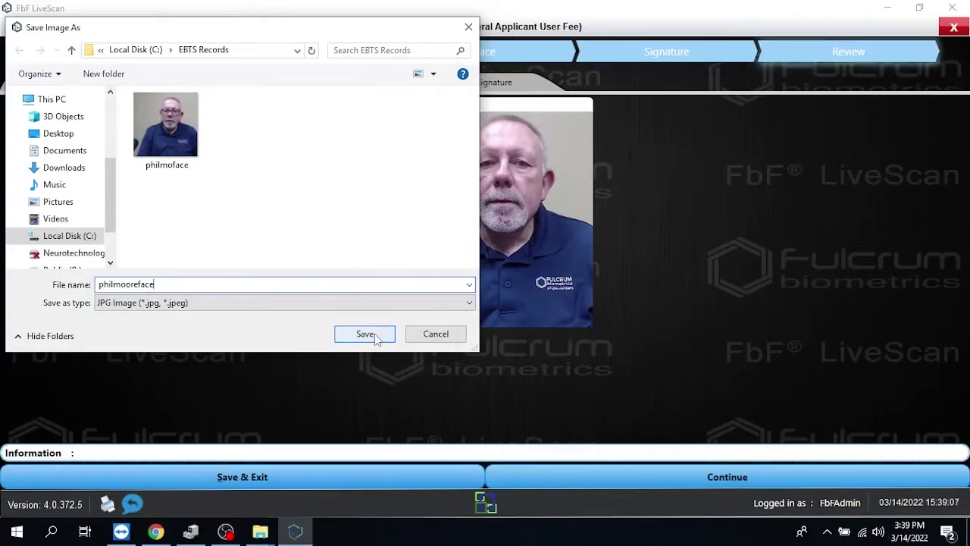
{"action": "left_click", "coordinate": [375, 334]}
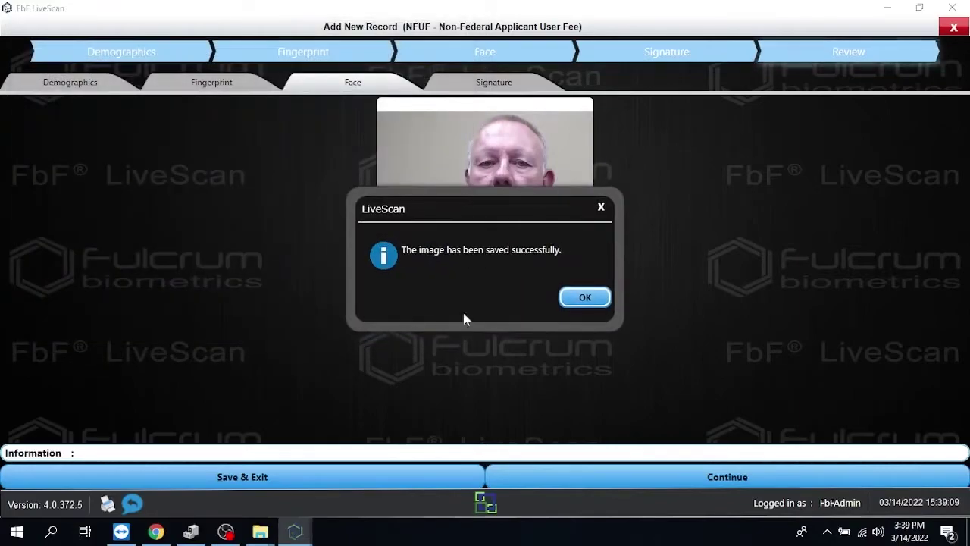
{"action": "left_click", "coordinate": [585, 297]}
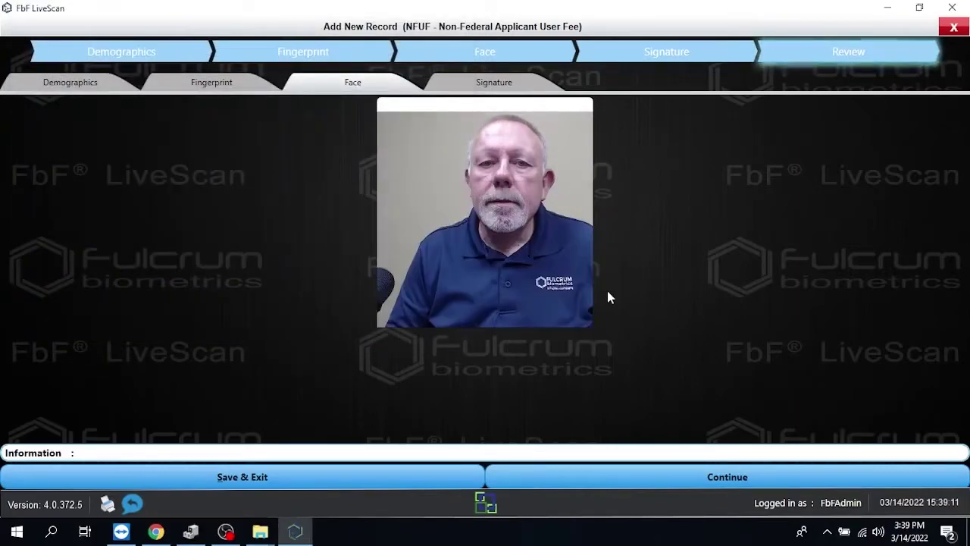
Show the captured signatures and save the applicant's signature as a JPG in EBTS Records.
{"action": "left_click", "coordinate": [505, 91]}
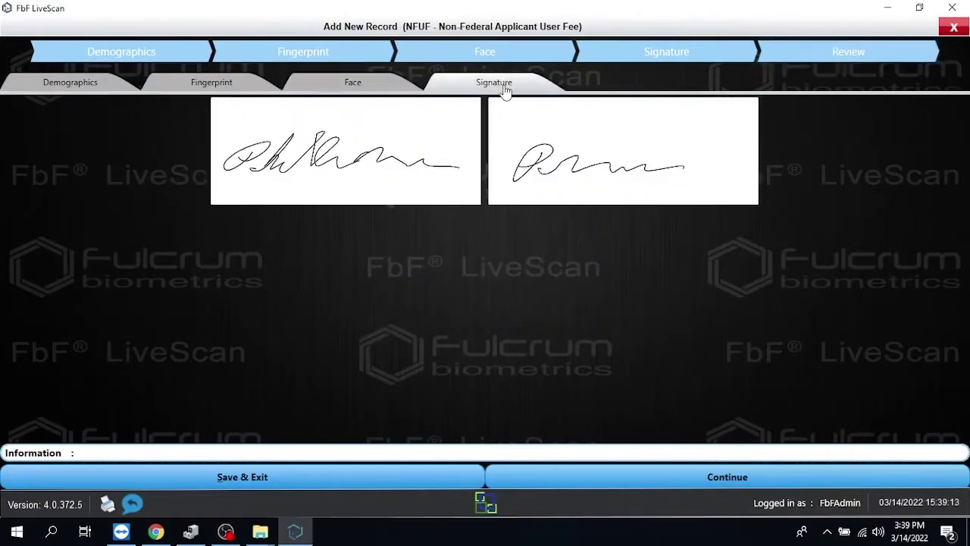
{"action": "mouse_move", "coordinate": [246, 136]}
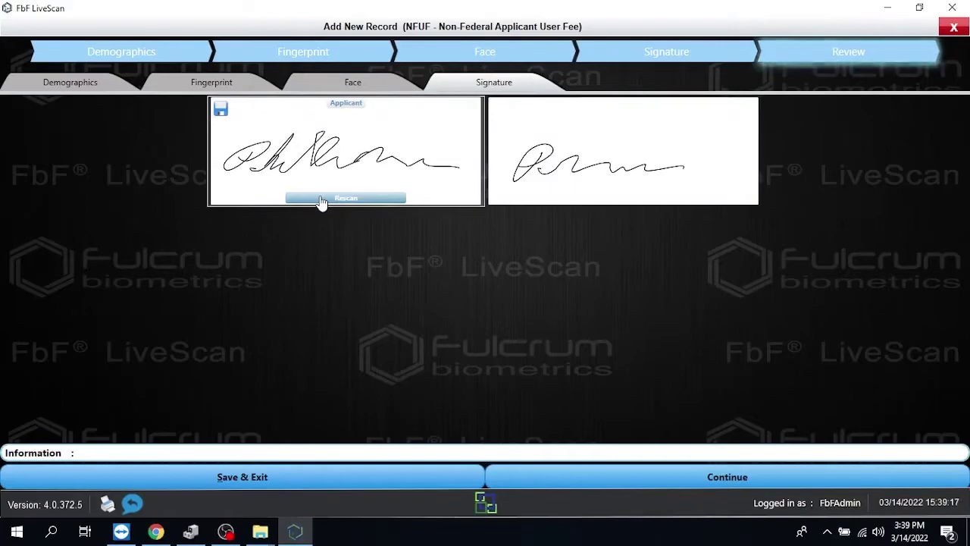
{"action": "left_click", "coordinate": [221, 110]}
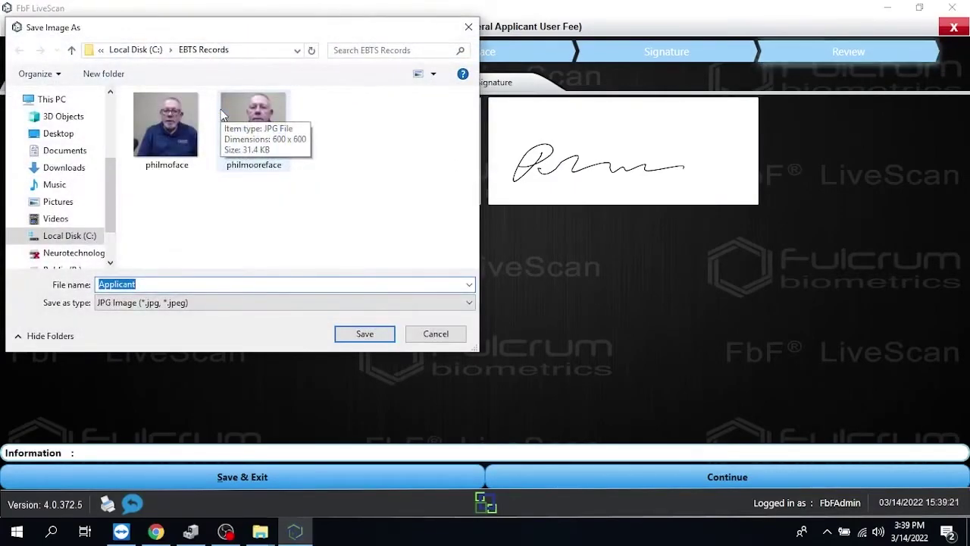
{"action": "type", "text": "Phillip"}
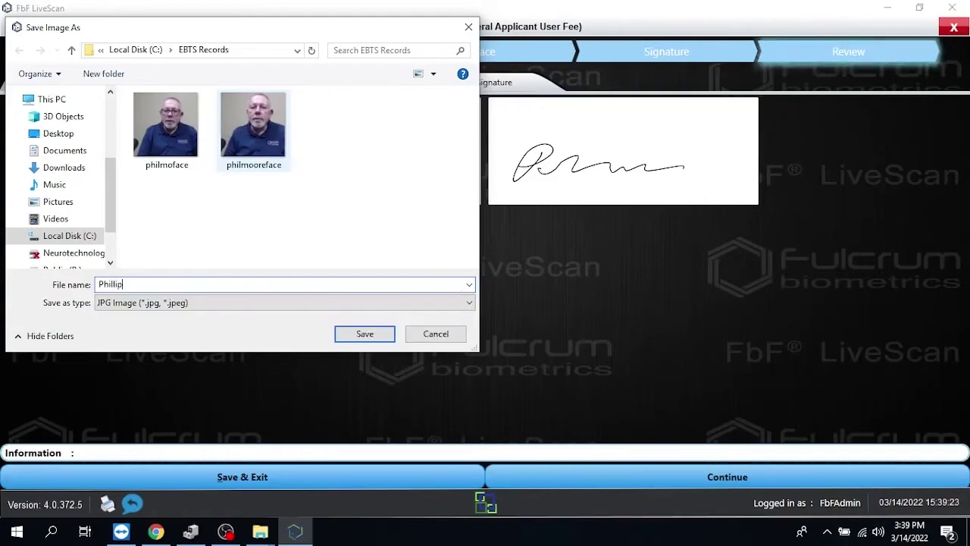
{"action": "type", "text": "mooresig"}
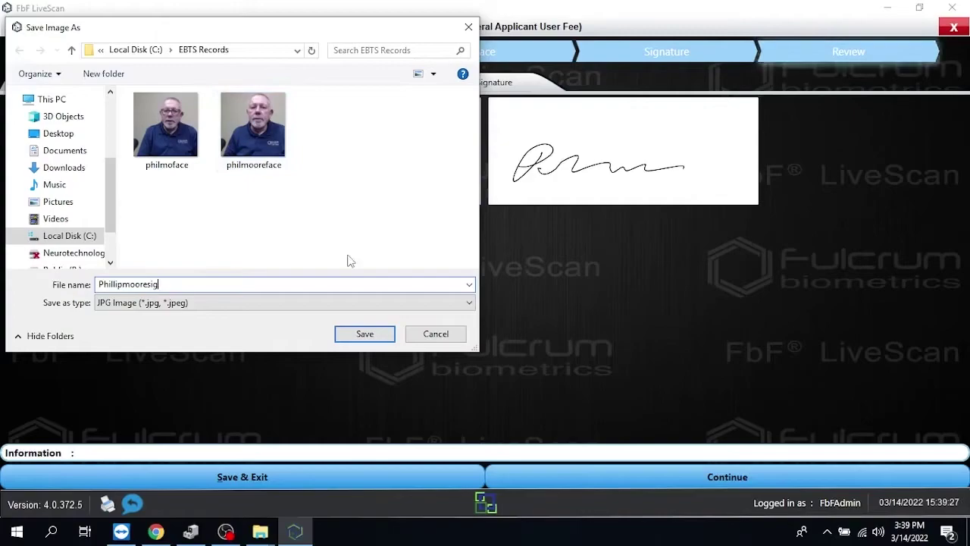
{"action": "left_click", "coordinate": [364, 333]}
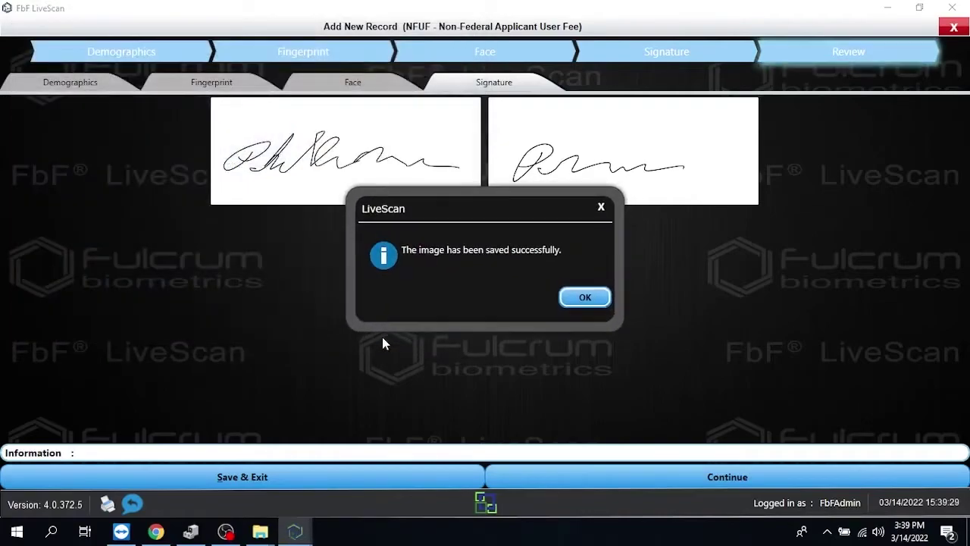
{"action": "left_click", "coordinate": [586, 297]}
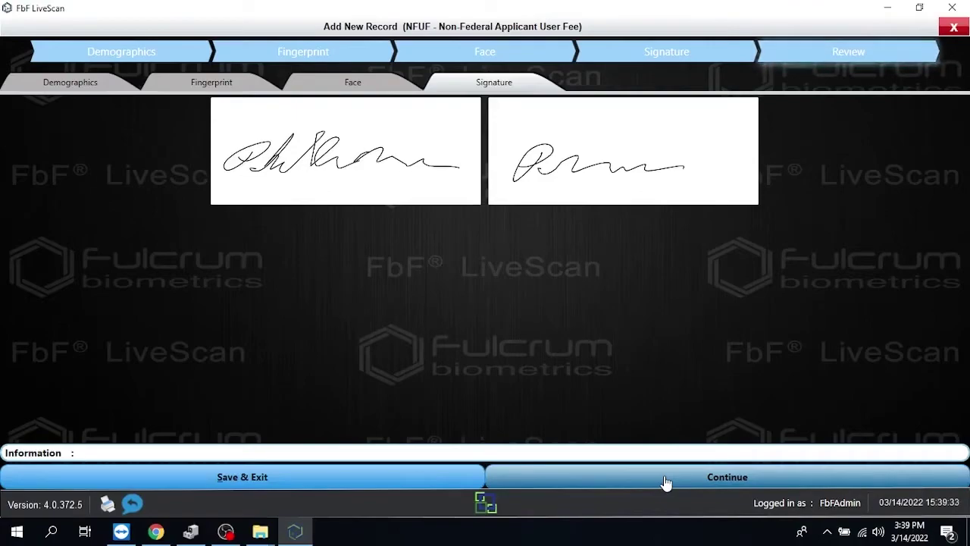
Continue to transmitter selection and save the record as an EBTS file via Save To Path.
{"action": "left_click", "coordinate": [713, 482]}
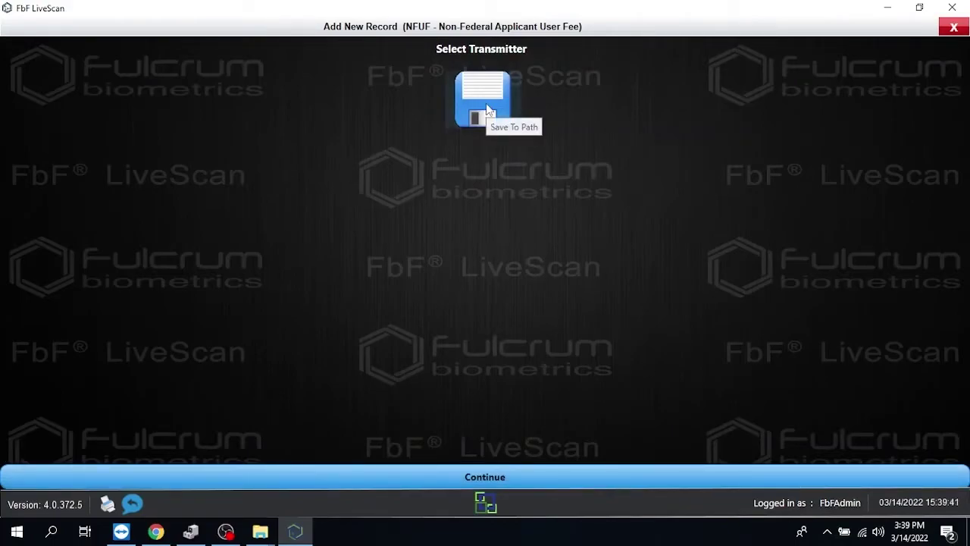
{"action": "left_click", "coordinate": [489, 110]}
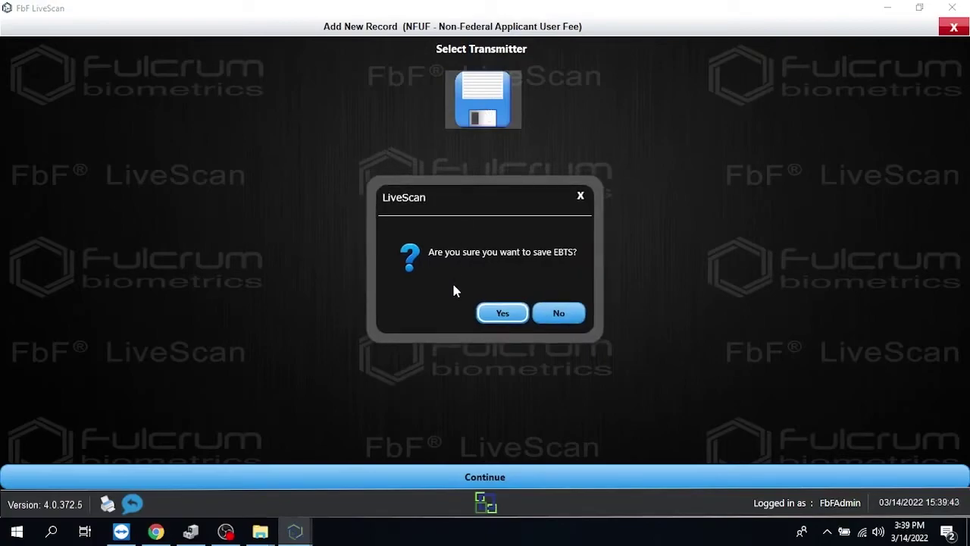
{"action": "left_click", "coordinate": [503, 314]}
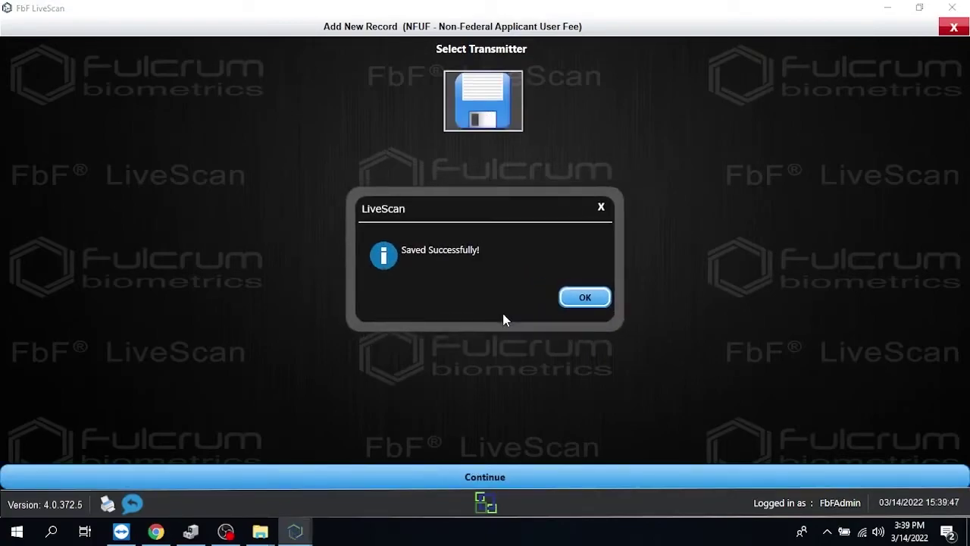
{"action": "left_click", "coordinate": [585, 298]}
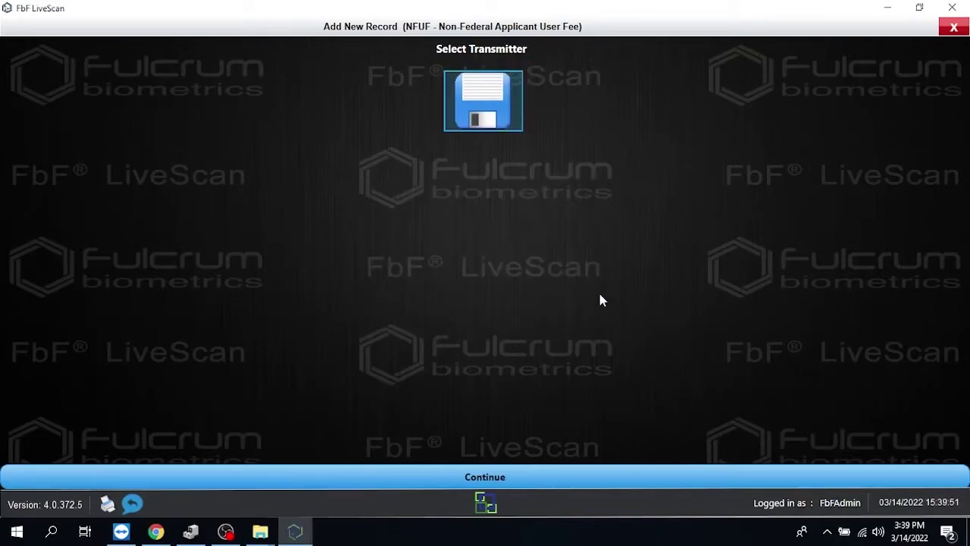
Close the Select Transmitter screen and open Search to list all 17 transaction records.
{"action": "left_click", "coordinate": [953, 30]}
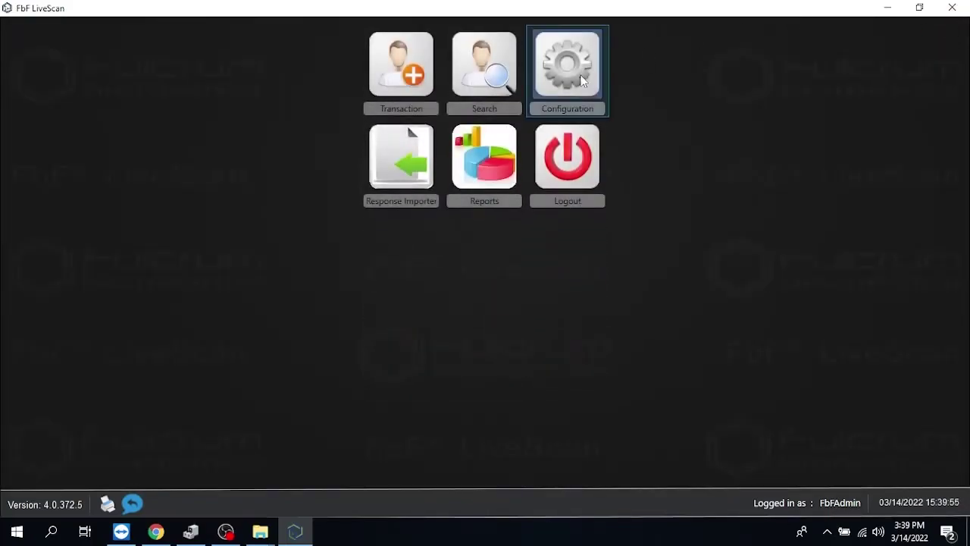
{"action": "left_click", "coordinate": [478, 77]}
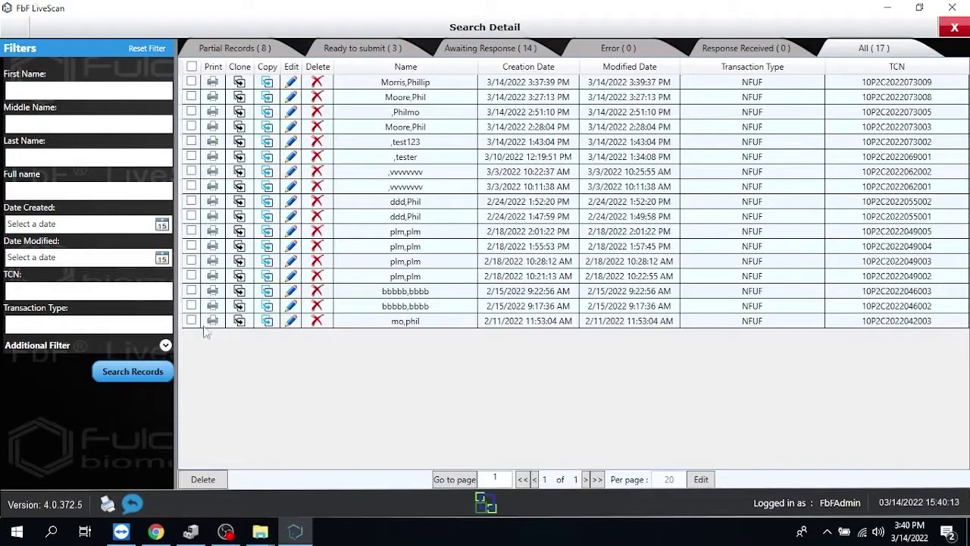
Bring up the EBTS Records folder and inspect the EFT file, signature JPG and two face JPGs.
{"action": "mouse_move", "coordinate": [261, 534]}
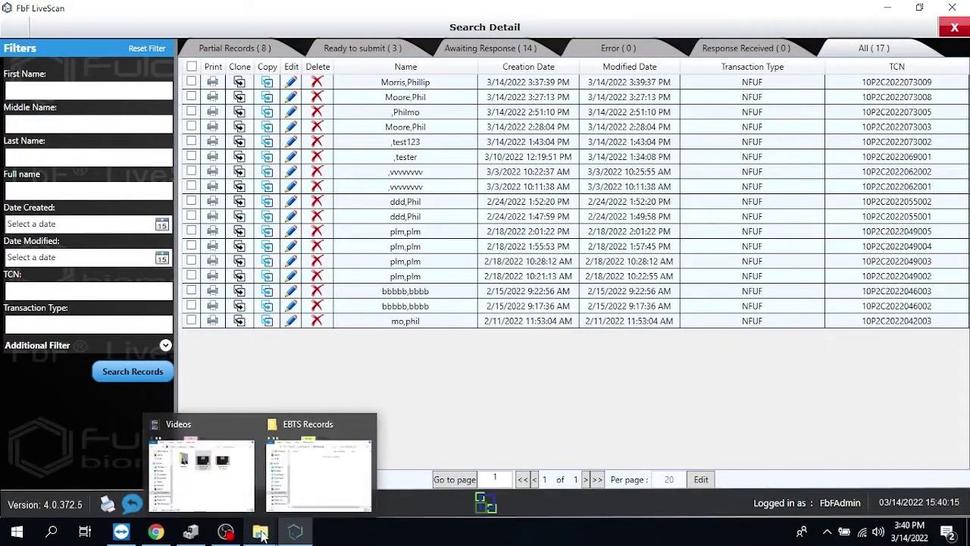
{"action": "left_click", "coordinate": [299, 503]}
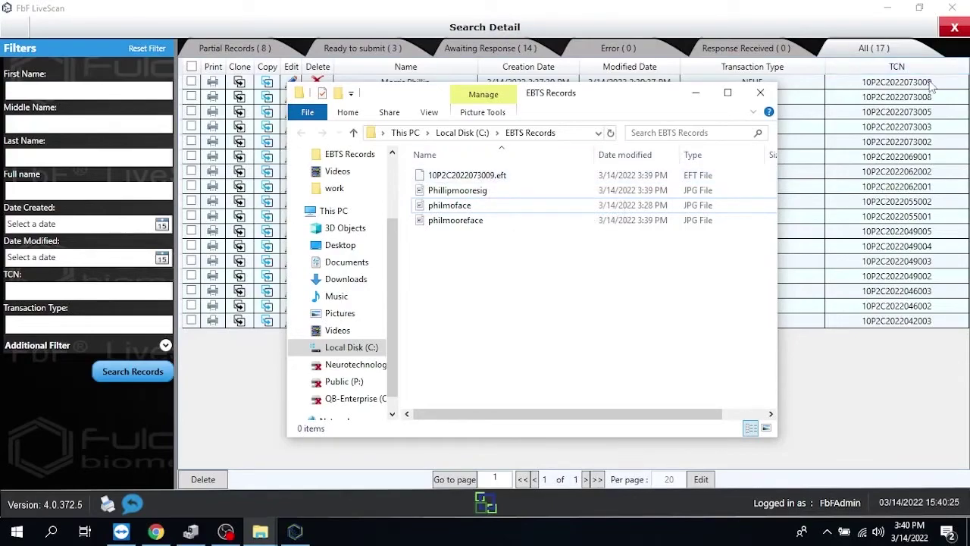
{"action": "left_click", "coordinate": [501, 184]}
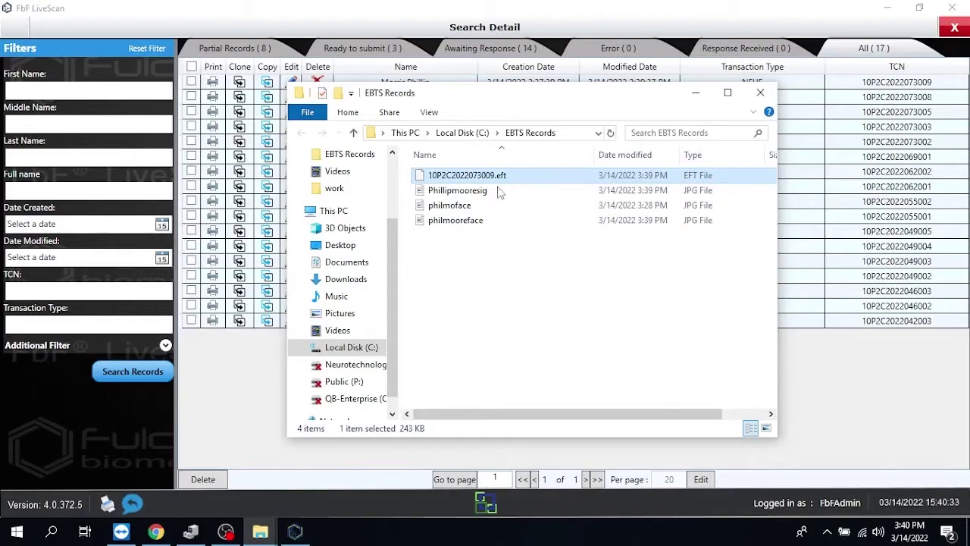
{"action": "left_click", "coordinate": [489, 197], "text": "ctrl"}
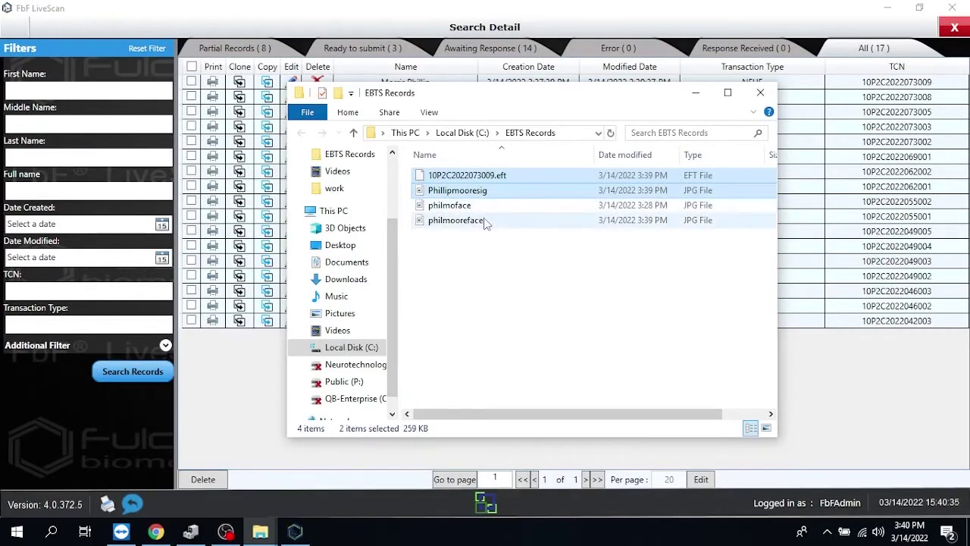
{"action": "right_click", "coordinate": [485, 224]}
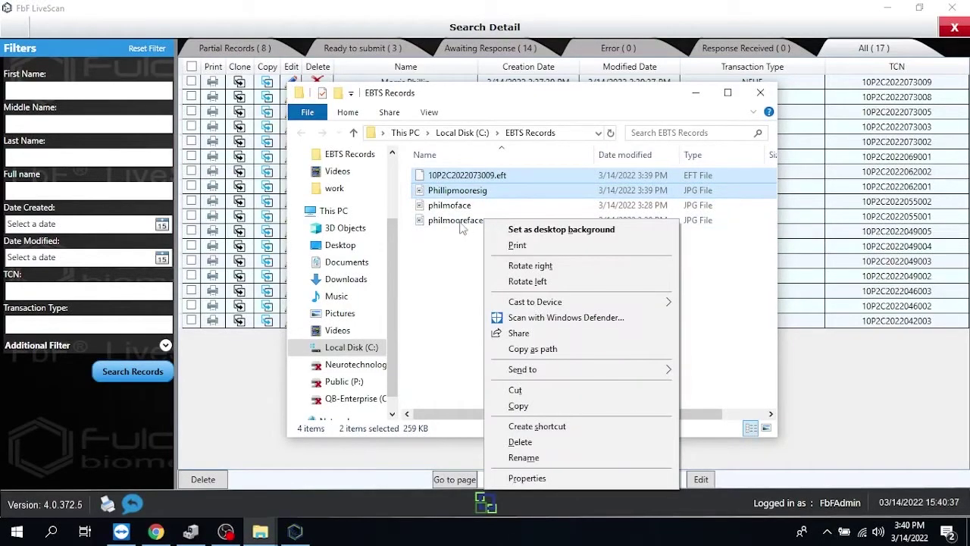
{"action": "left_click", "coordinate": [462, 227], "text": "shift"}
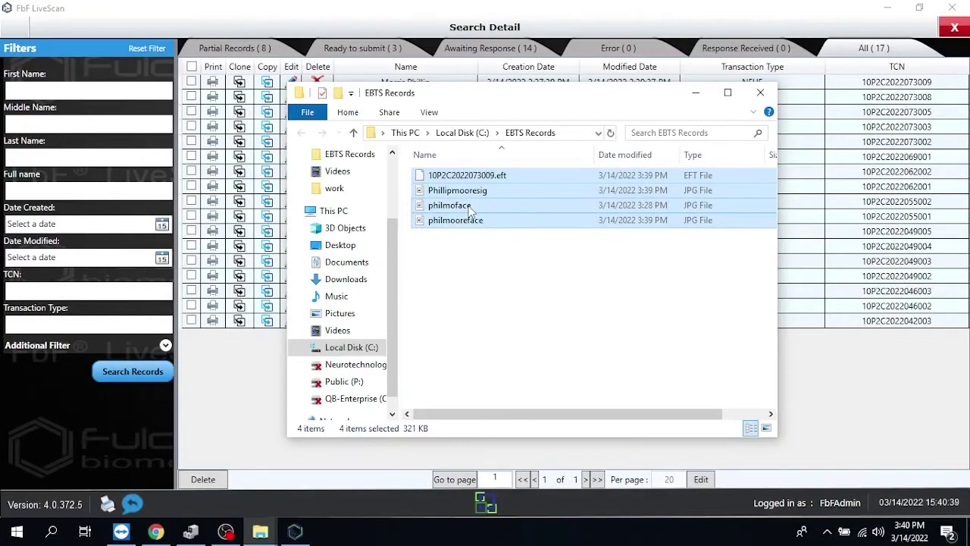
{"action": "left_click", "coordinate": [469, 208]}
{"action": "left_click", "coordinate": [487, 176]}
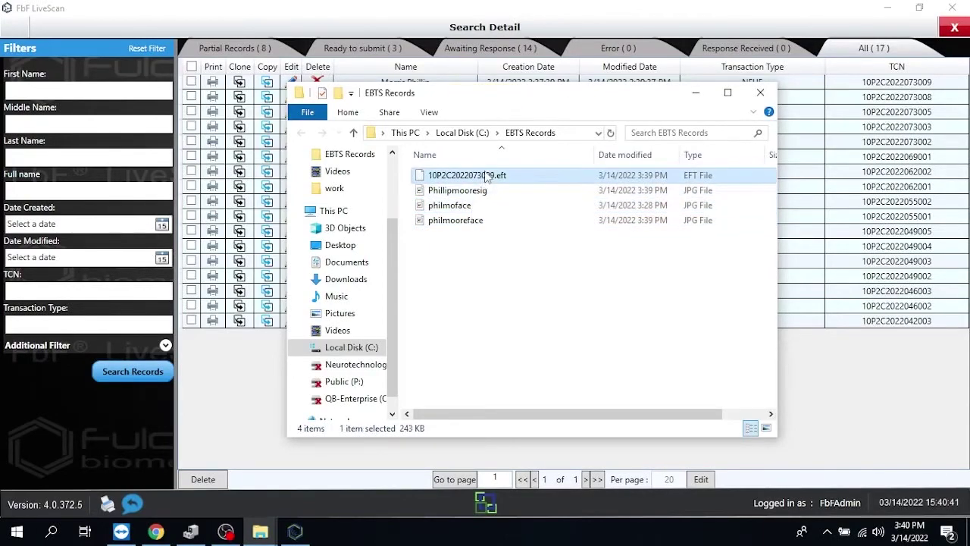
{"action": "left_click", "coordinate": [479, 191]}
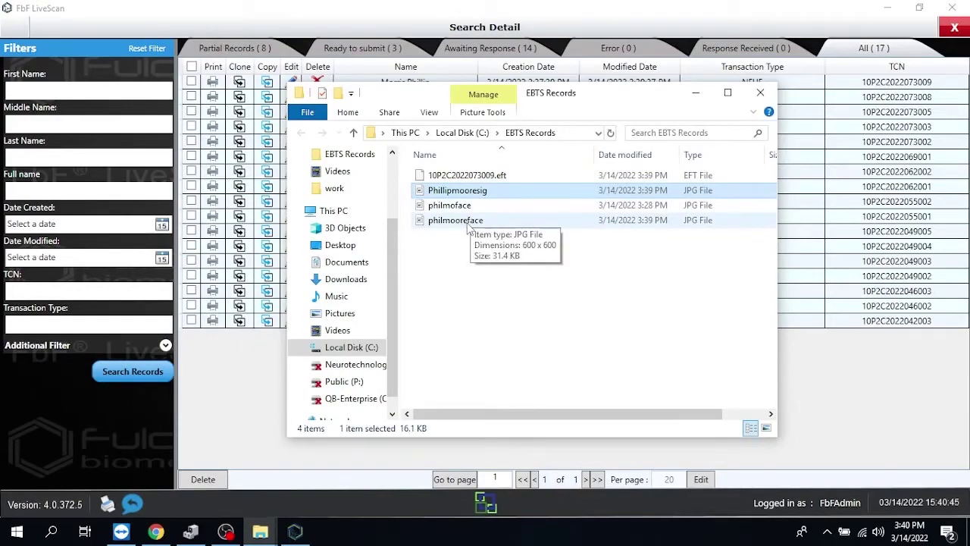
{"action": "left_click", "coordinate": [467, 220], "text": "ctrl"}
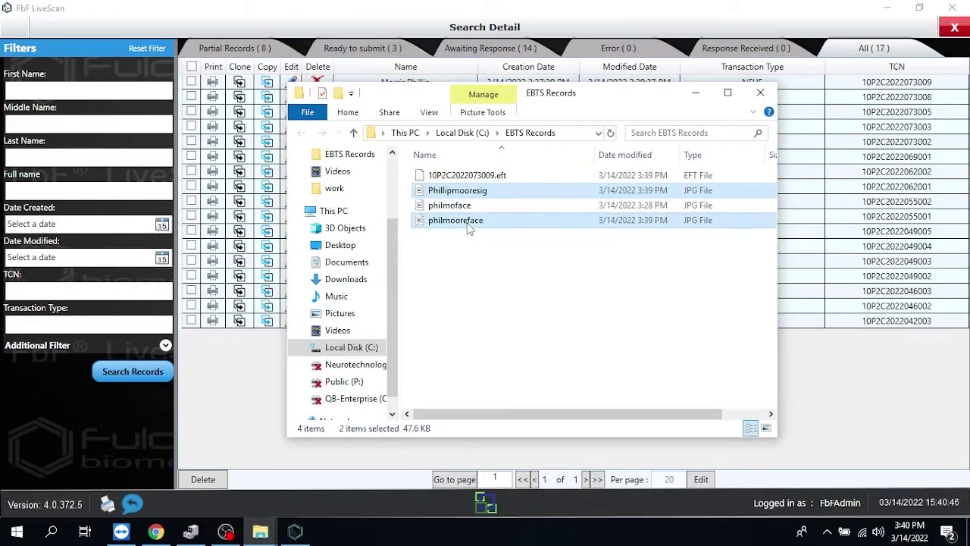
{"action": "left_click", "coordinate": [473, 180], "text": "ctrl"}
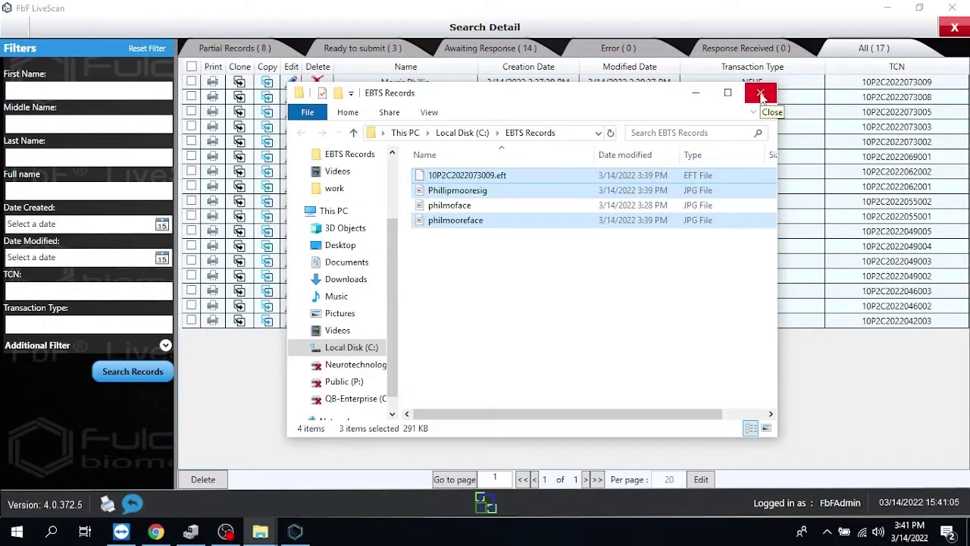
Minimize File Explorer, return to the main menu, and reopen Search Detail with 17 records.
{"action": "left_click", "coordinate": [697, 99]}
{"action": "left_click", "coordinate": [429, 83]}
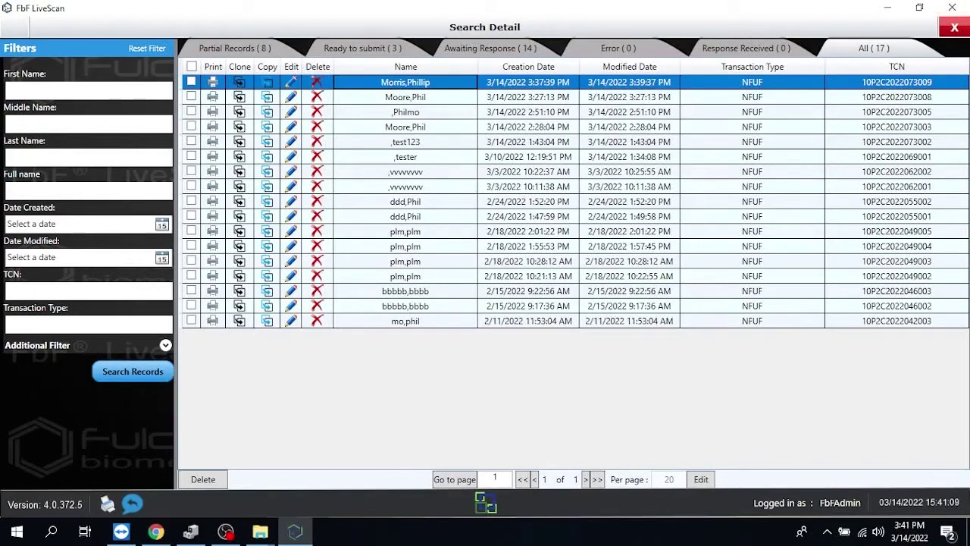
{"action": "left_click", "coordinate": [954, 30]}
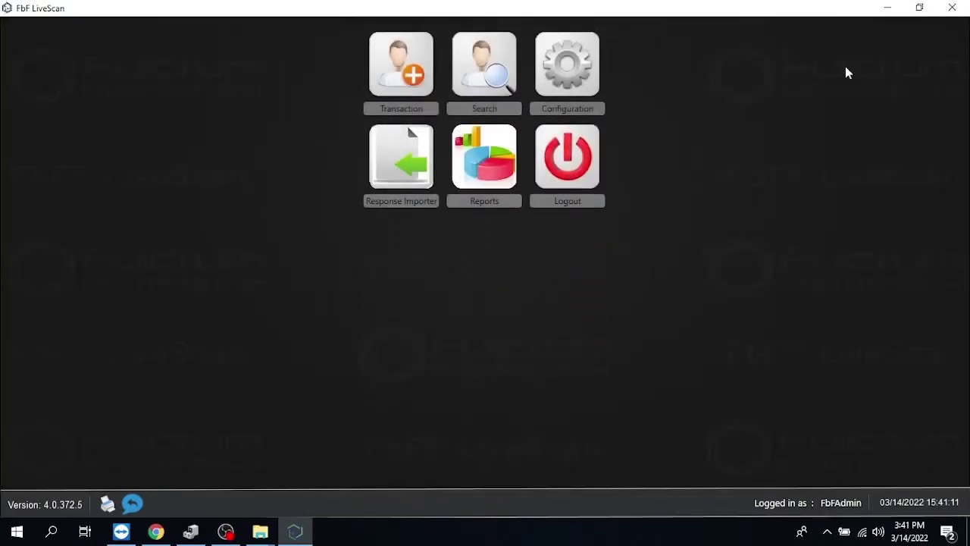
{"action": "left_click", "coordinate": [491, 68]}
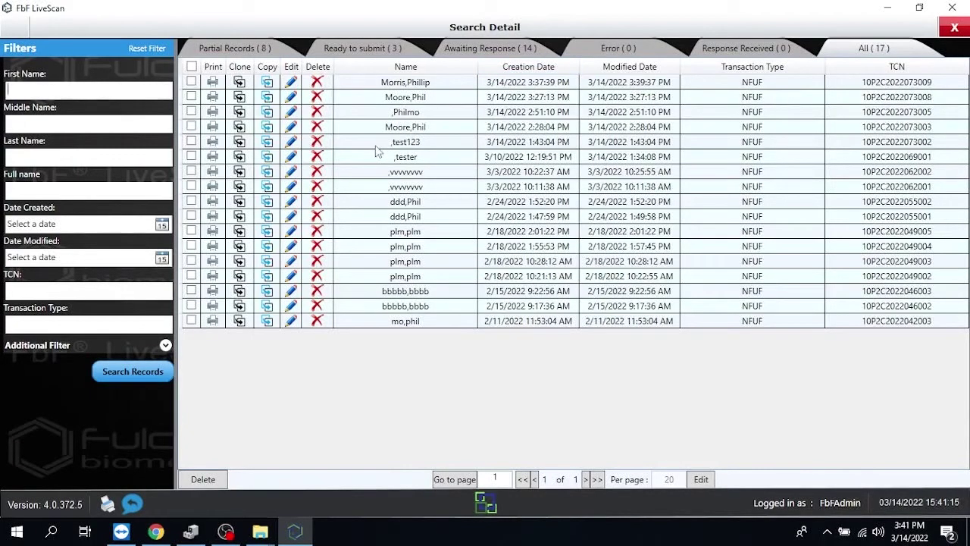